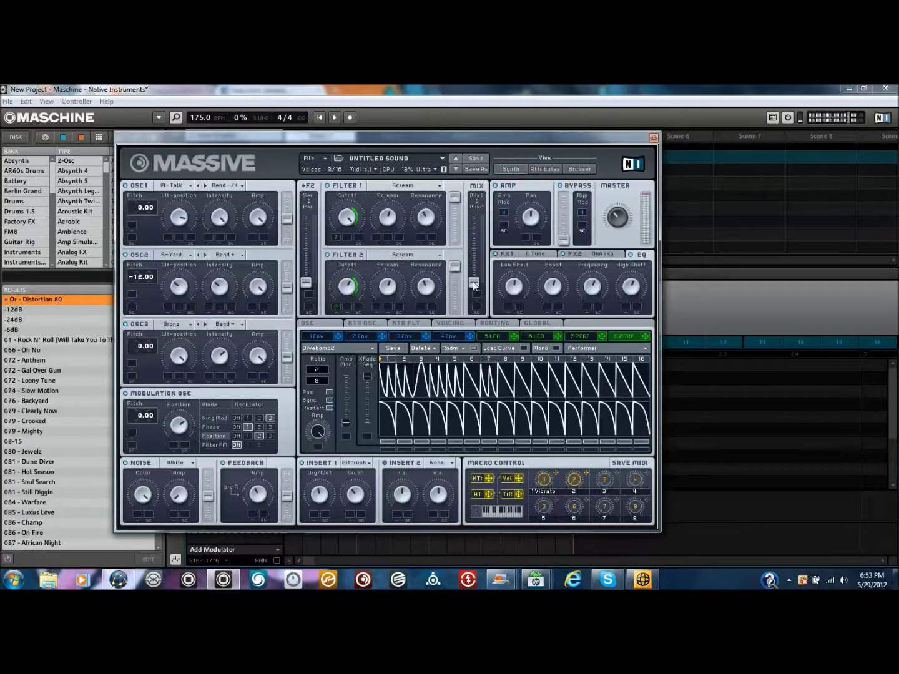
Clear the Vibrato assignment from Macro 1, and assign Macro 1 to the filter Mix fader over its full upward range.
left_click_drag(472, 280, 476, 322)
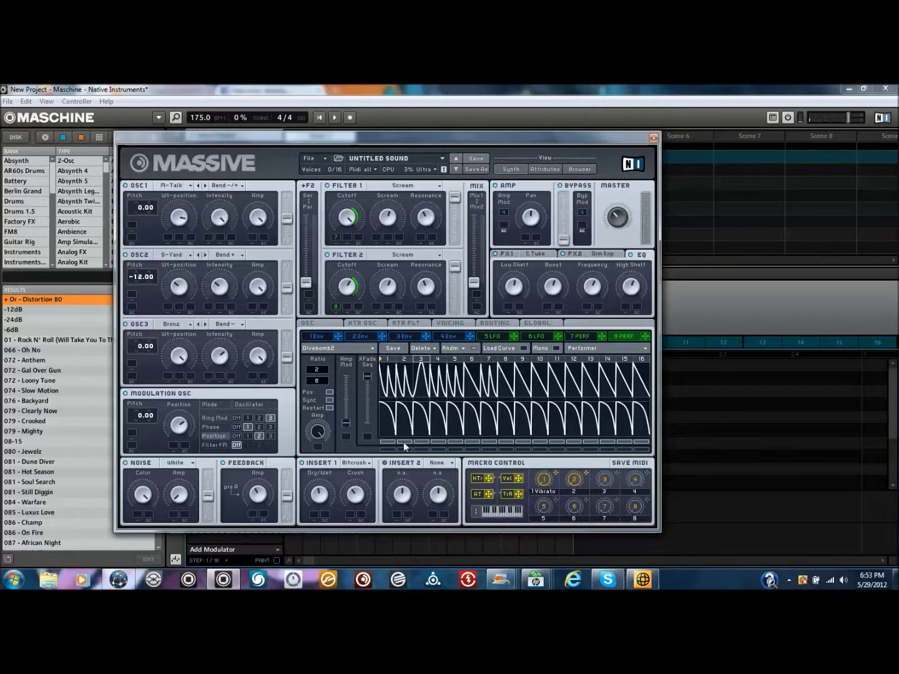
right_click(552, 476)
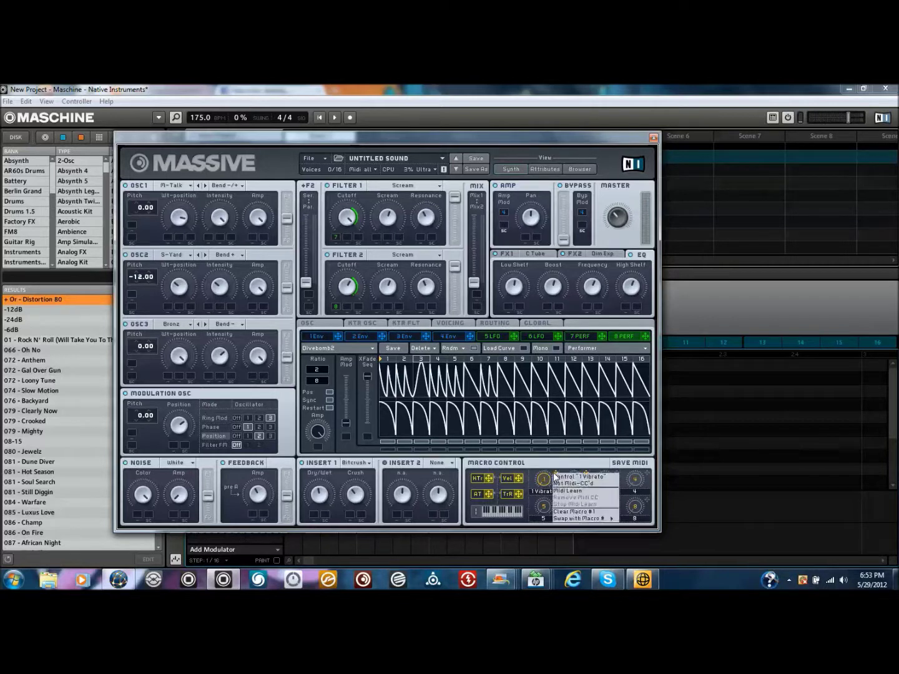
left_click(569, 512)
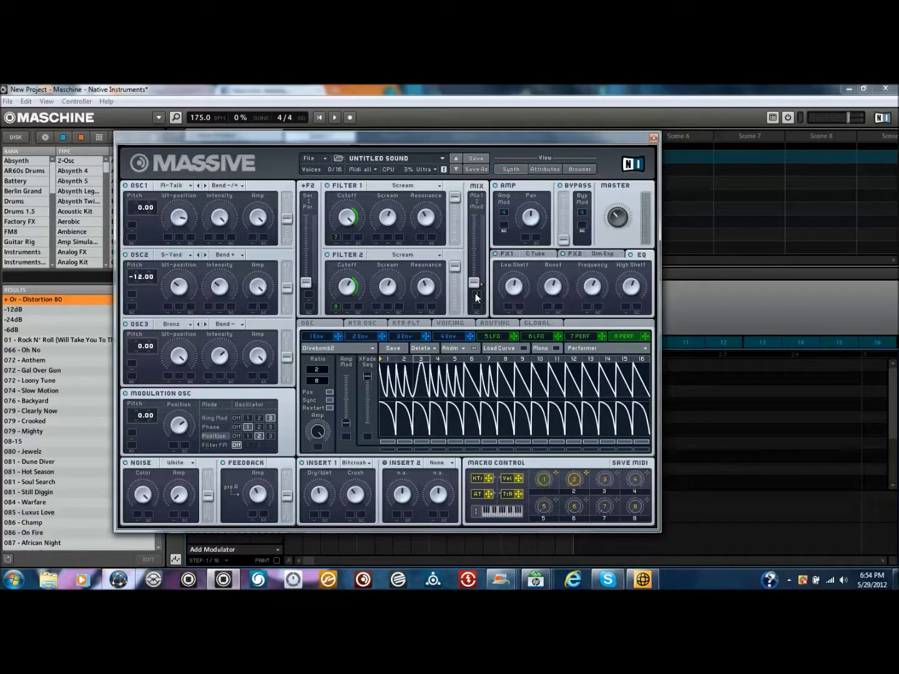
left_click_drag(475, 299, 451, 196)
left_click_drag(528, 140, 521, 167)
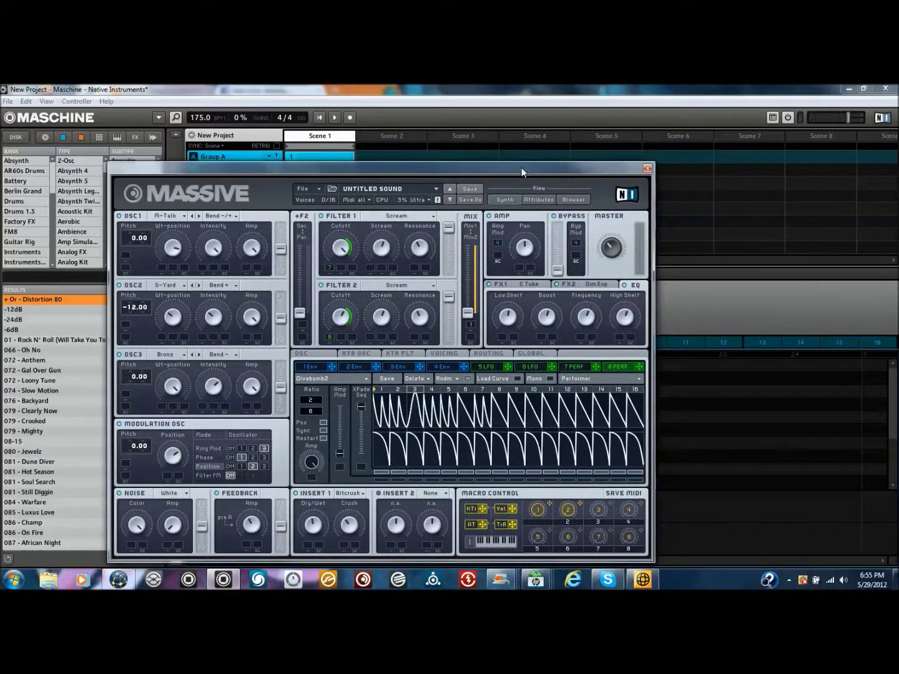
left_click(648, 169)
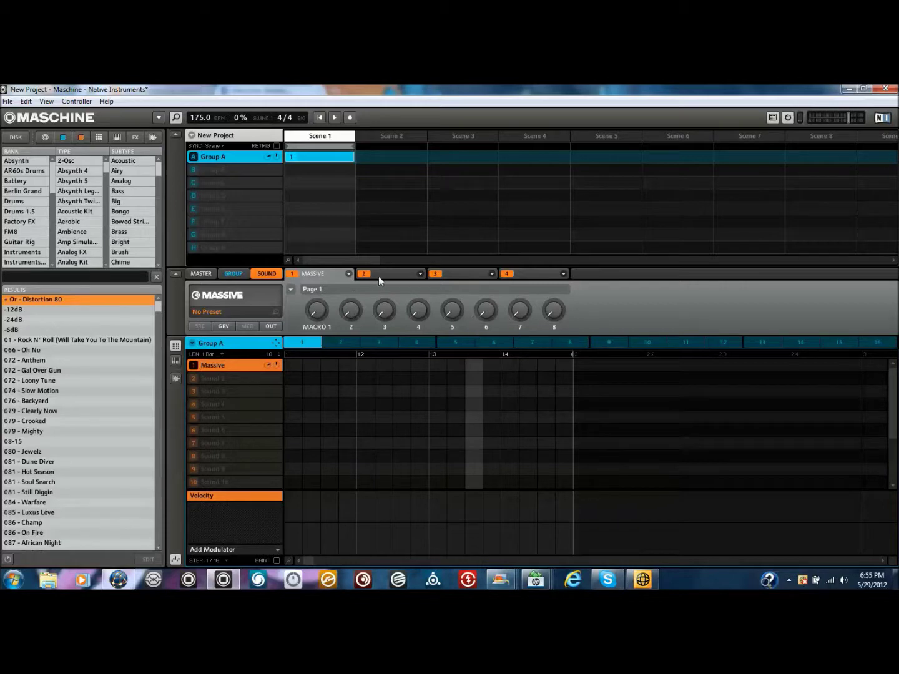
Load the Chorus effect into the sound's second module slot.
left_click(403, 274)
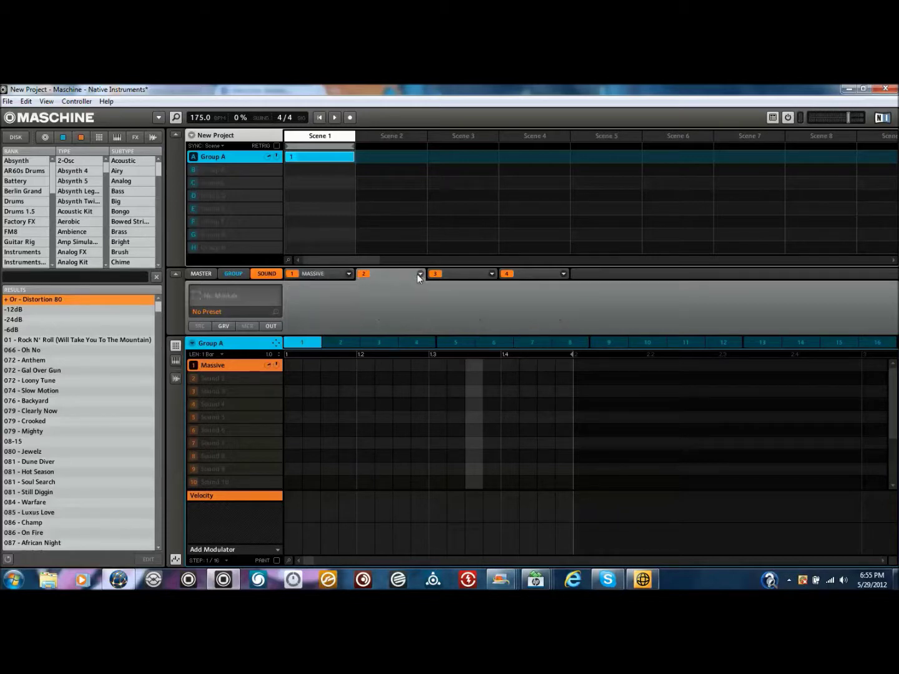
left_click(418, 275)
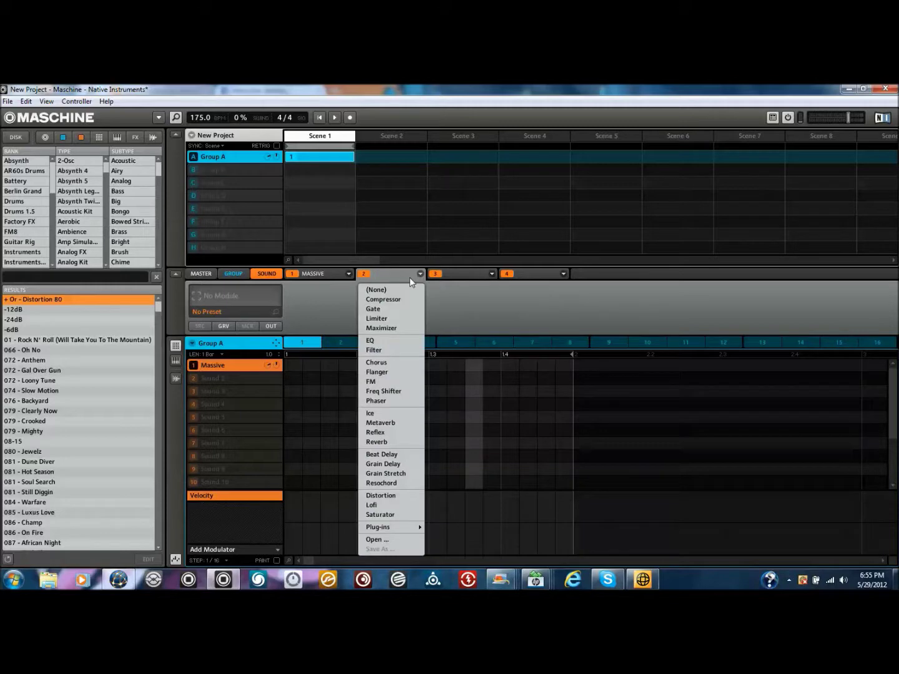
left_click(382, 362)
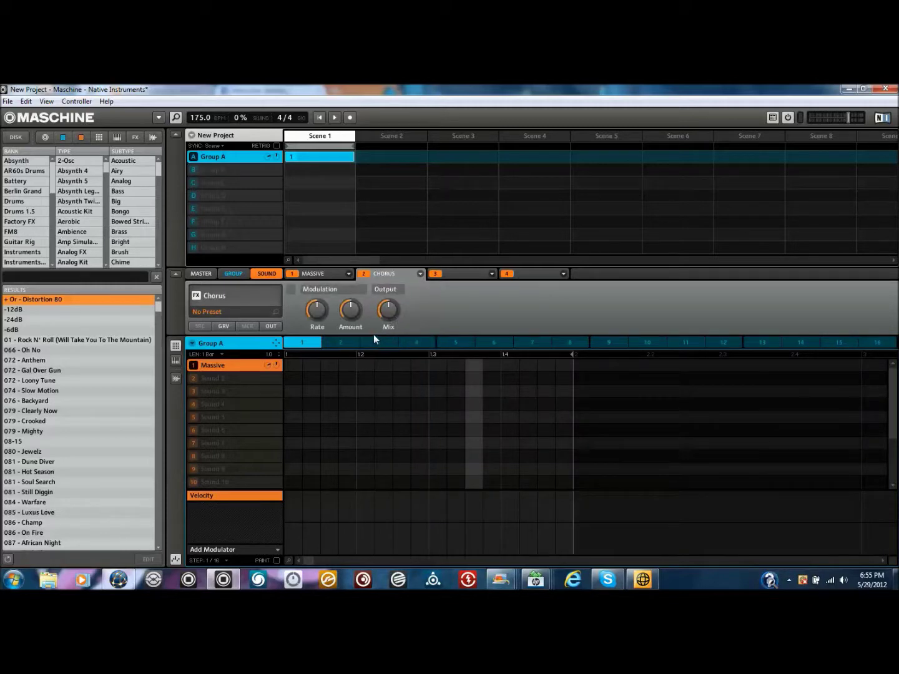
Lower the Chorus effect's output mix and fine-tune the master volume.
mouse_move(320, 311)
mouse_move(351, 316)
left_click_drag(387, 314, 386, 322)
left_click_drag(391, 315, 390, 318)
left_click(364, 274)
left_click_drag(848, 118, 851, 118)
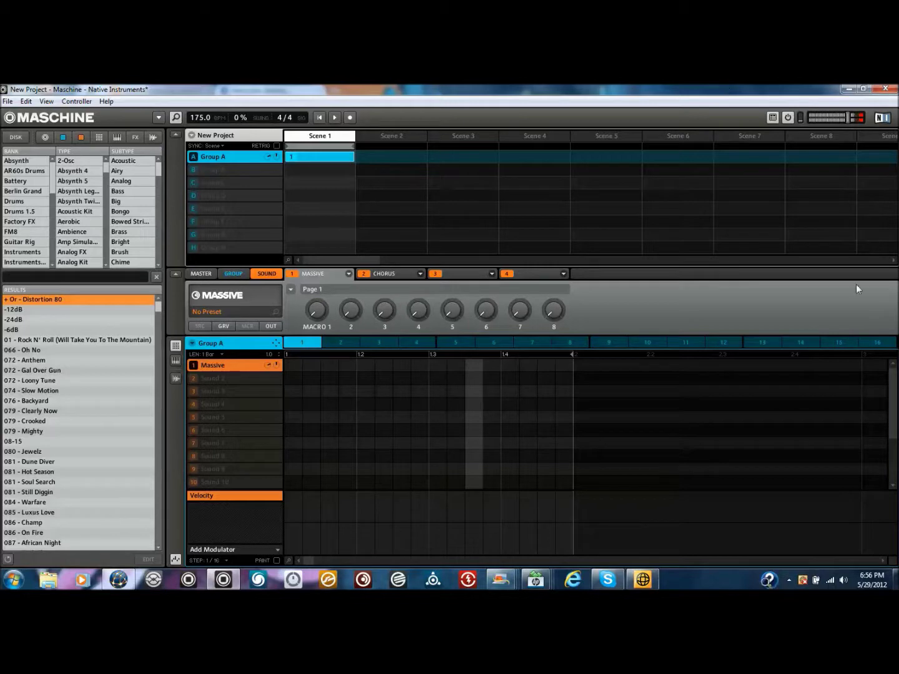
left_click(389, 273)
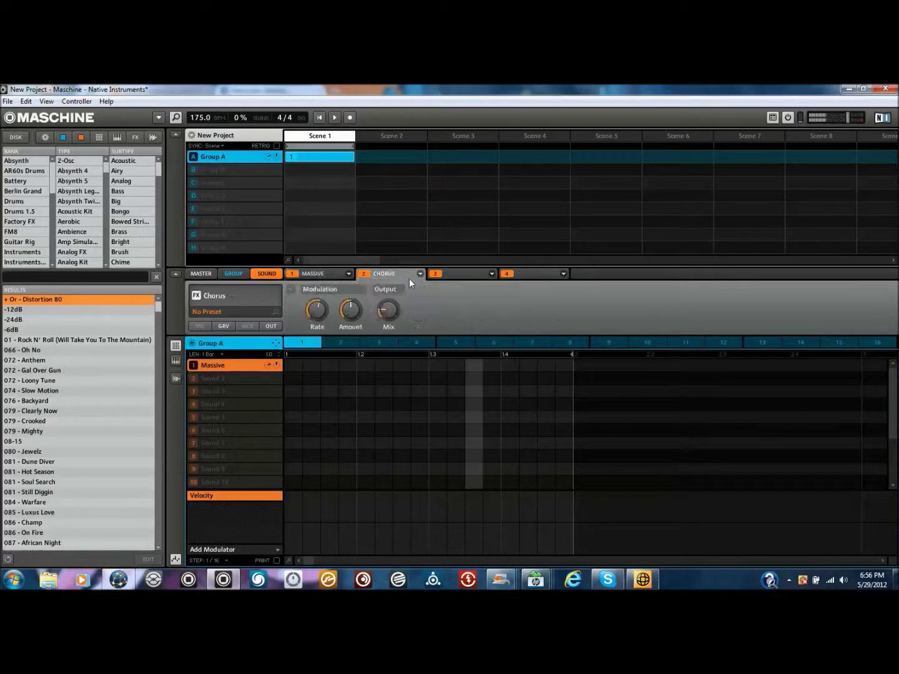
Load the Freq Shifter effect into the sound's third module slot.
left_click(460, 275)
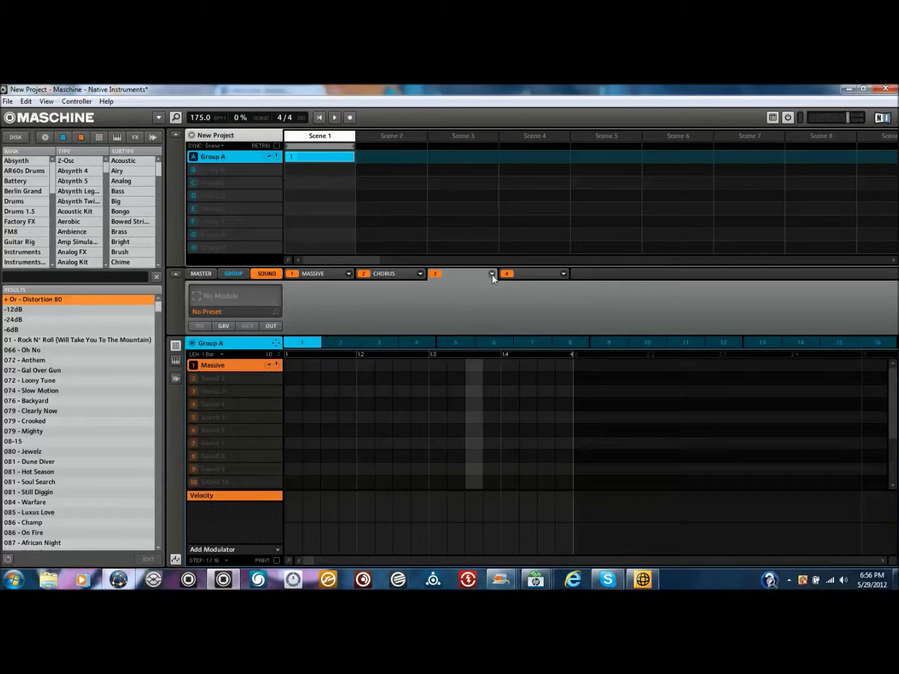
left_click(492, 274)
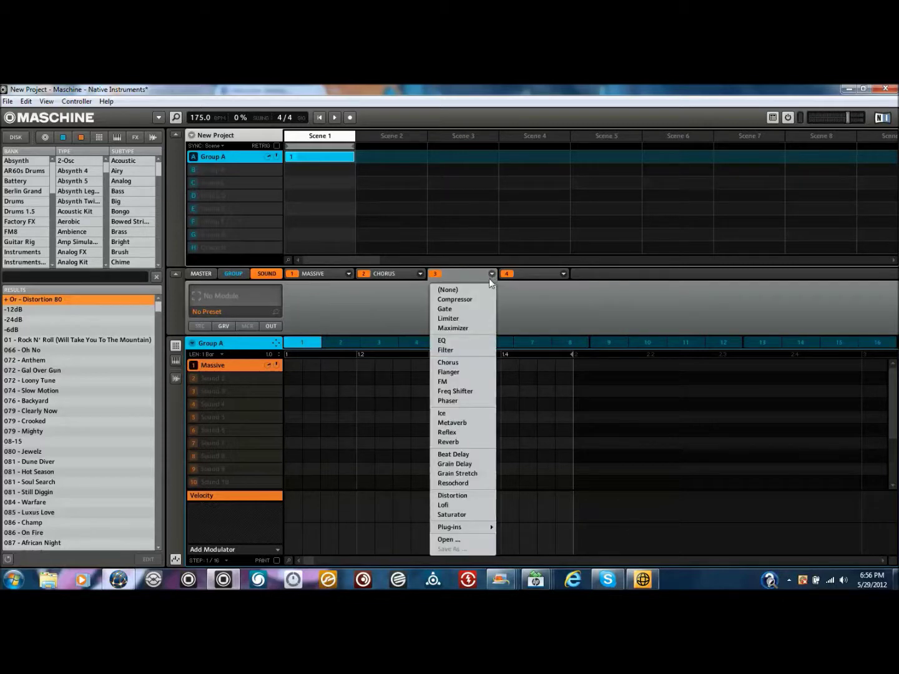
left_click(459, 390)
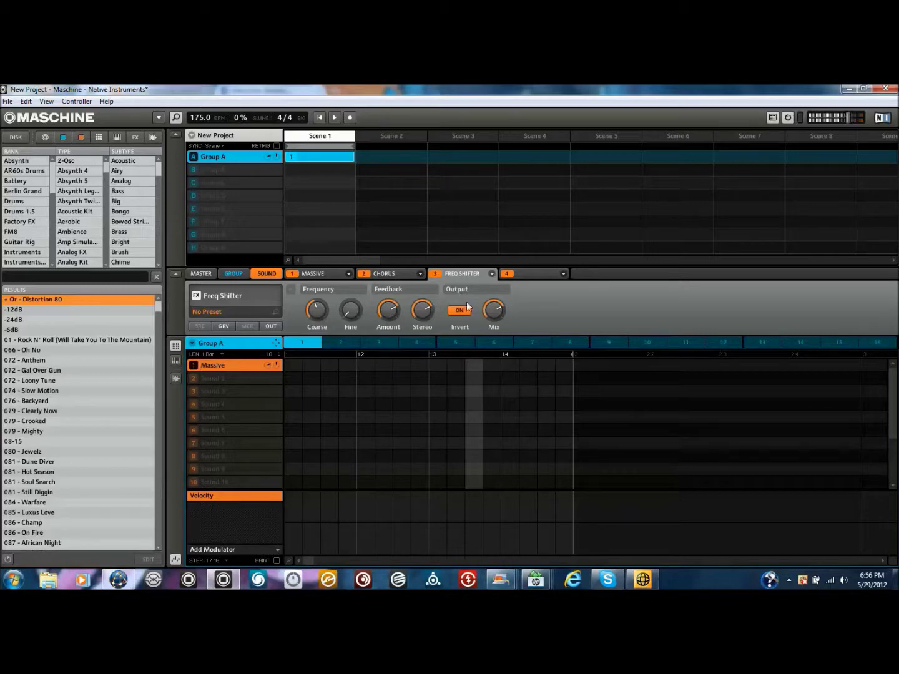
Bypass and re-enable the Freq Shifter and Chorus modules to compare the sound.
left_click(434, 275)
left_click(434, 275)
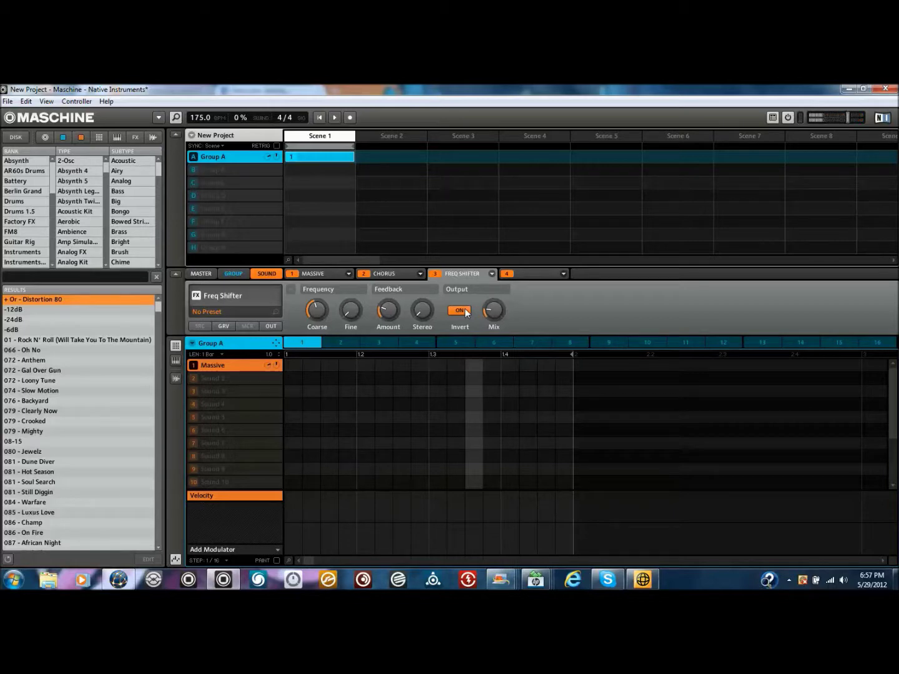
left_click(435, 273)
left_click(367, 274)
left_click(365, 273)
left_click(436, 273)
Load the Guitar Rig 5 plug-in into the sound's fourth module slot and open its editor.
left_click(523, 275)
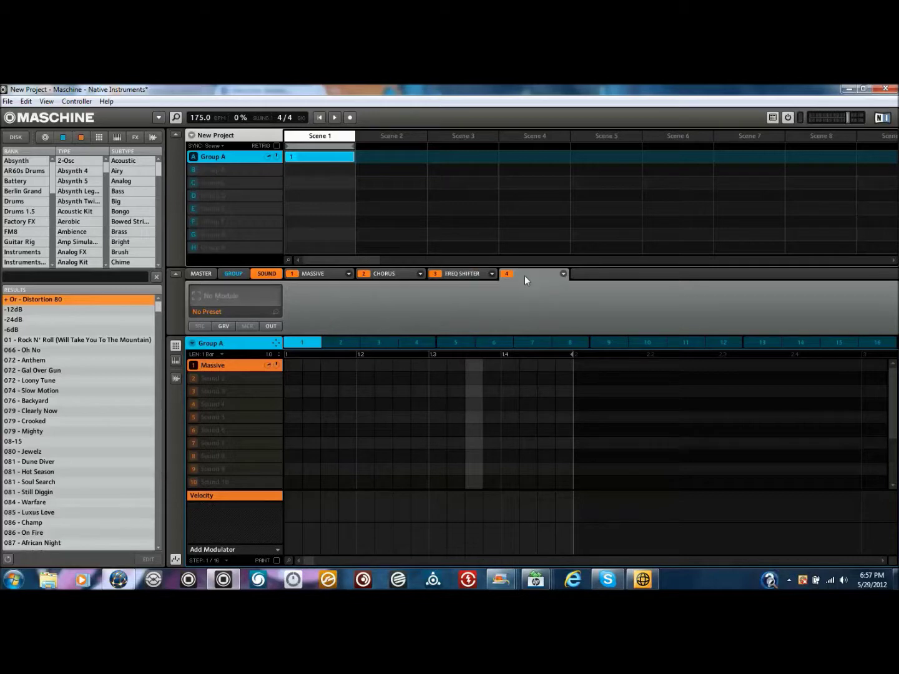
left_click(562, 274)
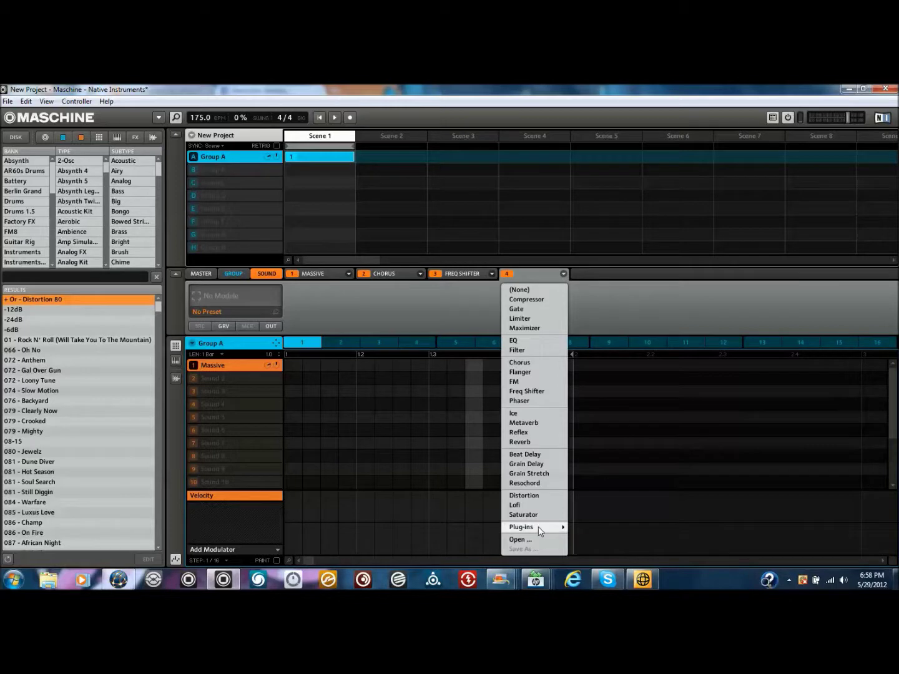
mouse_move(538, 526)
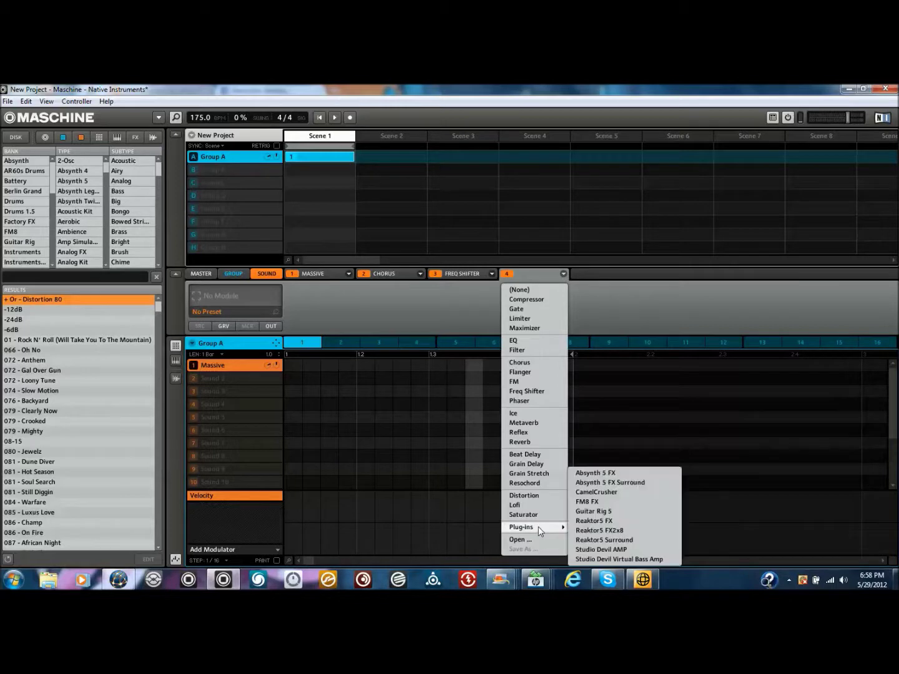
left_click(598, 513)
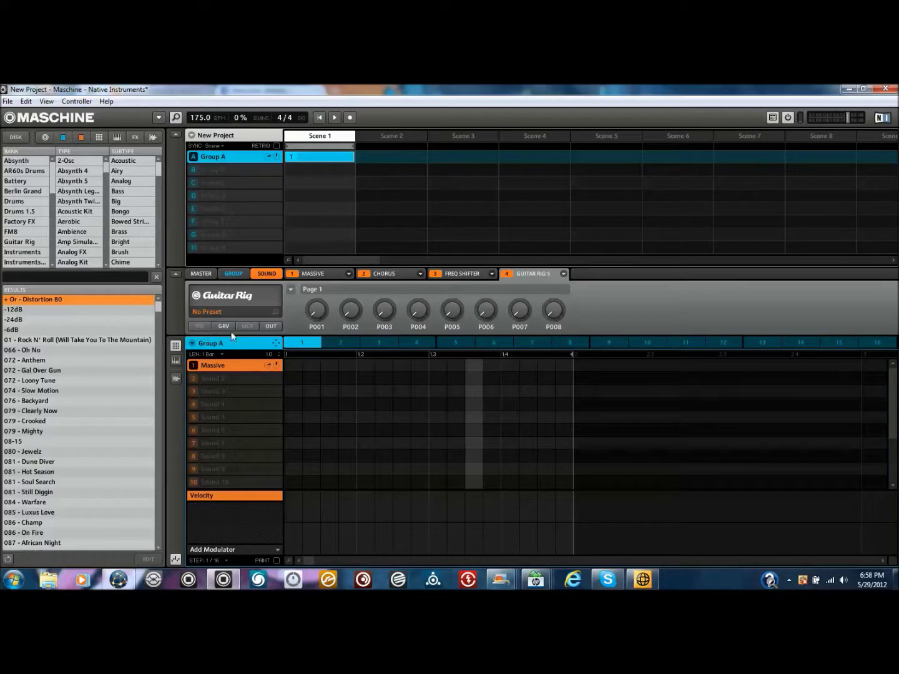
left_click(223, 305)
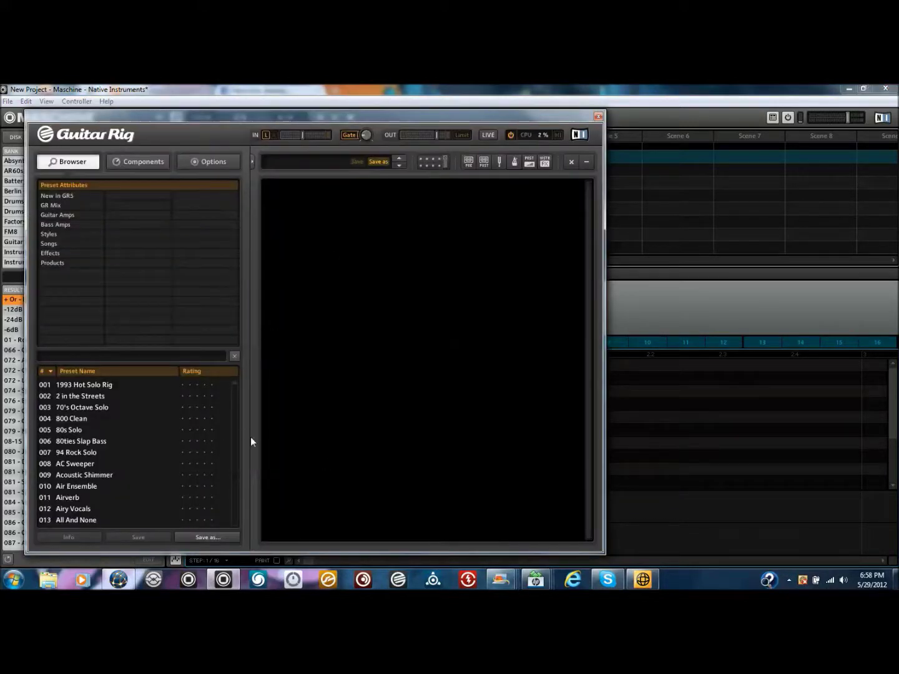
Load the DivebombLower user preset in Guitar Rig and compare the sound with its equalizers switched off and on.
left_click_drag(234, 385, 225, 545)
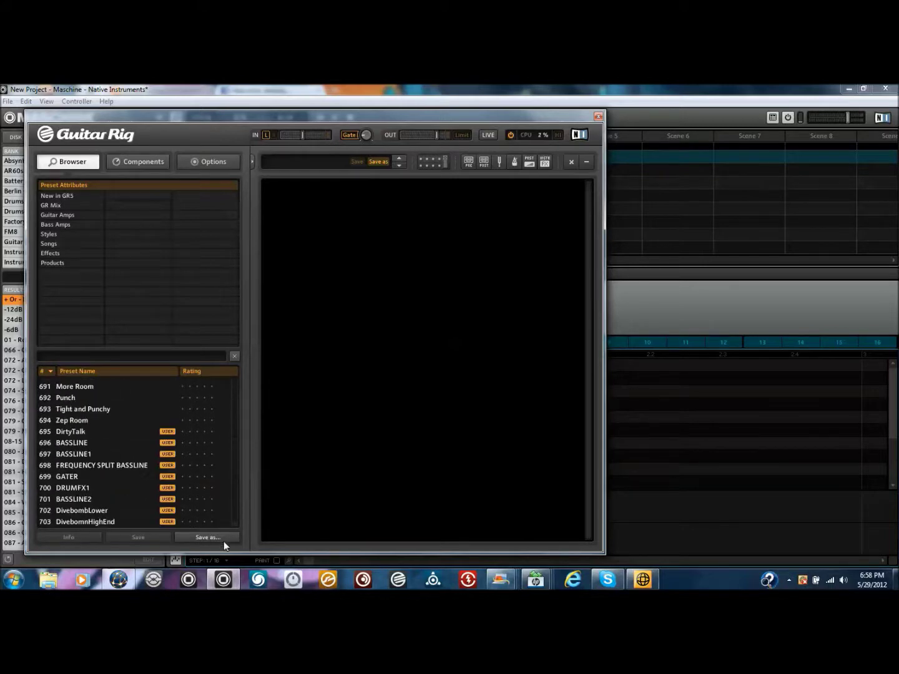
left_click(104, 510)
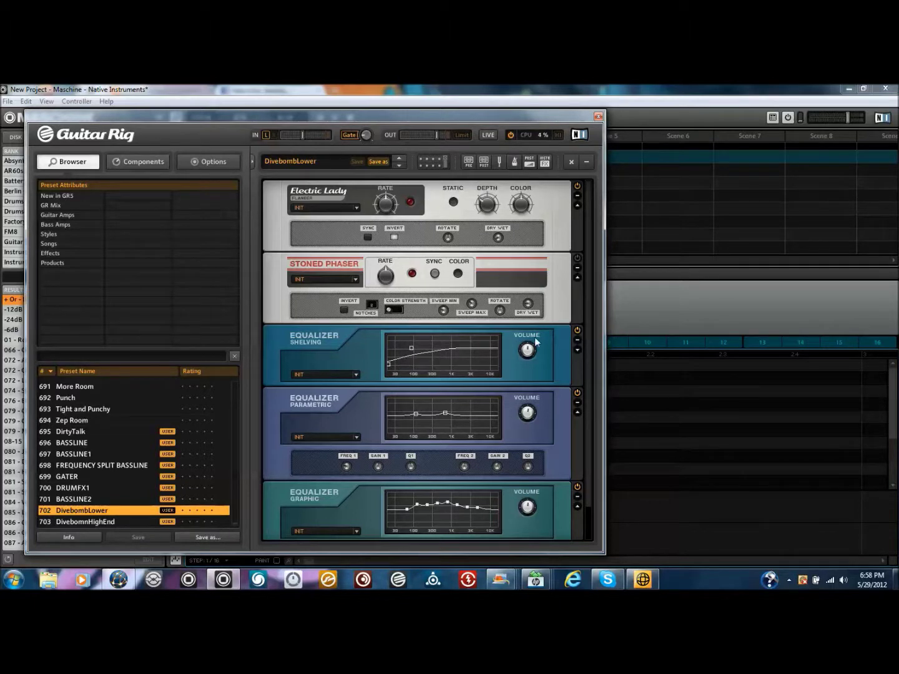
mouse_move(485, 353)
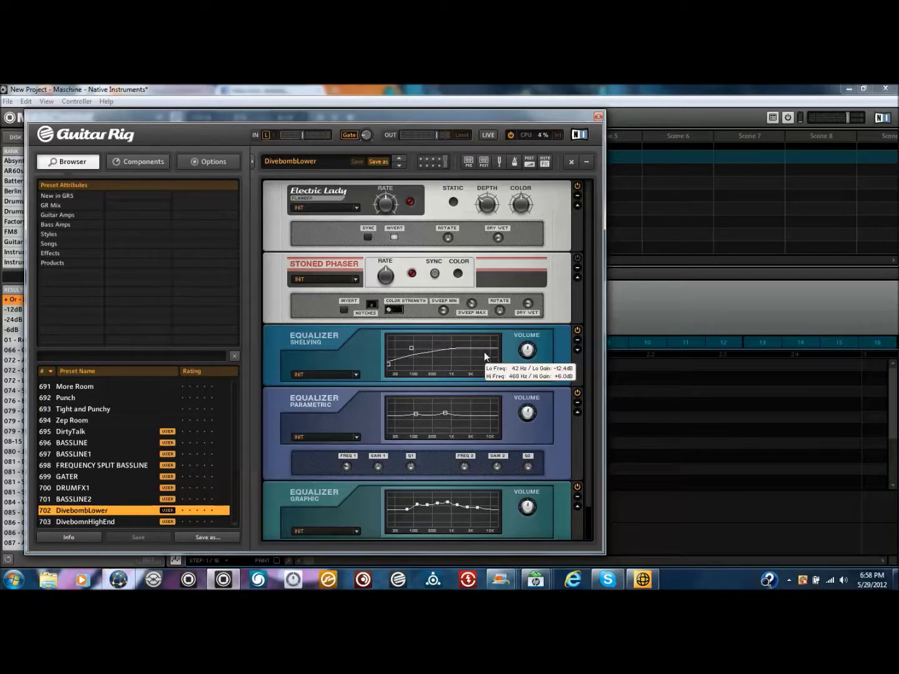
left_click(577, 330)
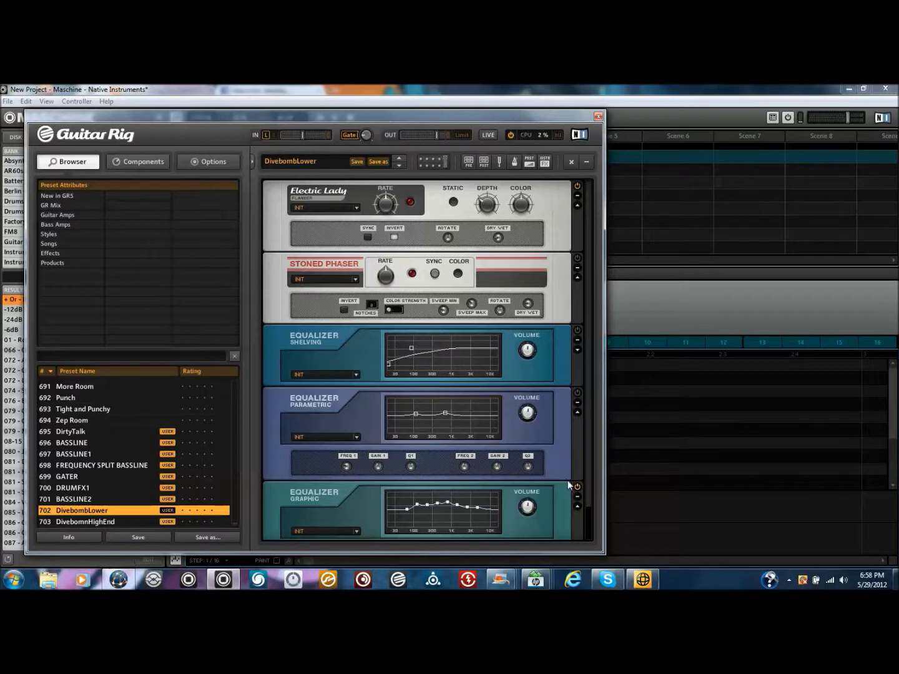
left_click_drag(587, 474, 587, 425)
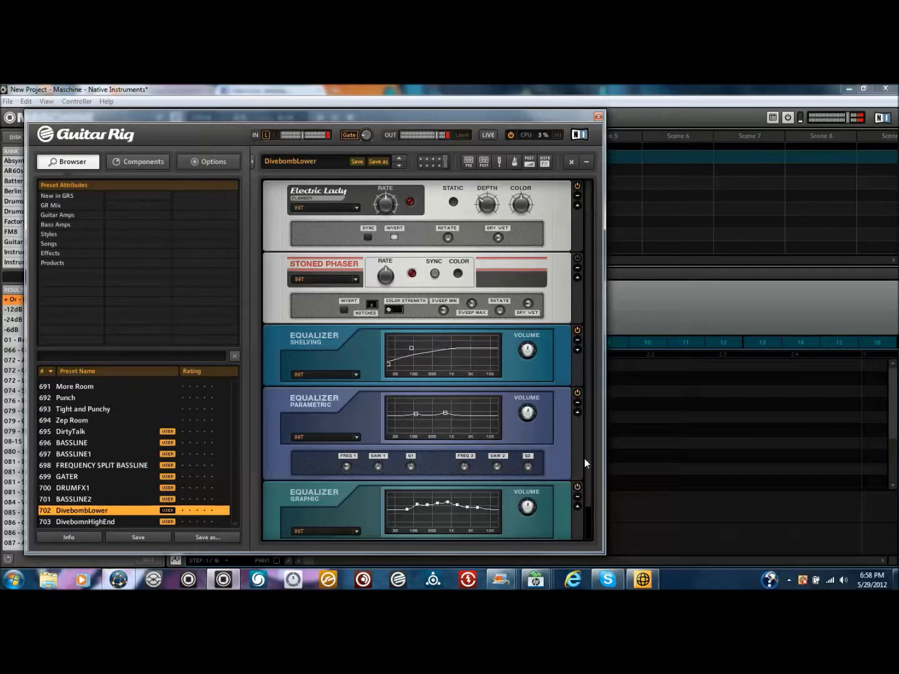
Lower the master volume slightly and close the Guitar Rig editor.
left_click(837, 120)
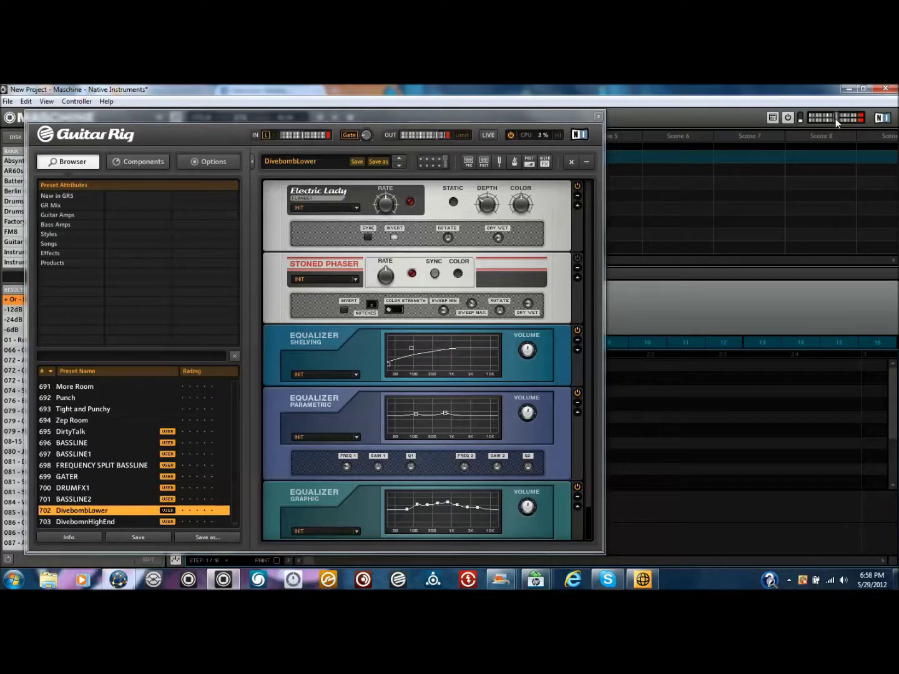
left_click_drag(836, 118, 831, 116)
left_click(598, 116)
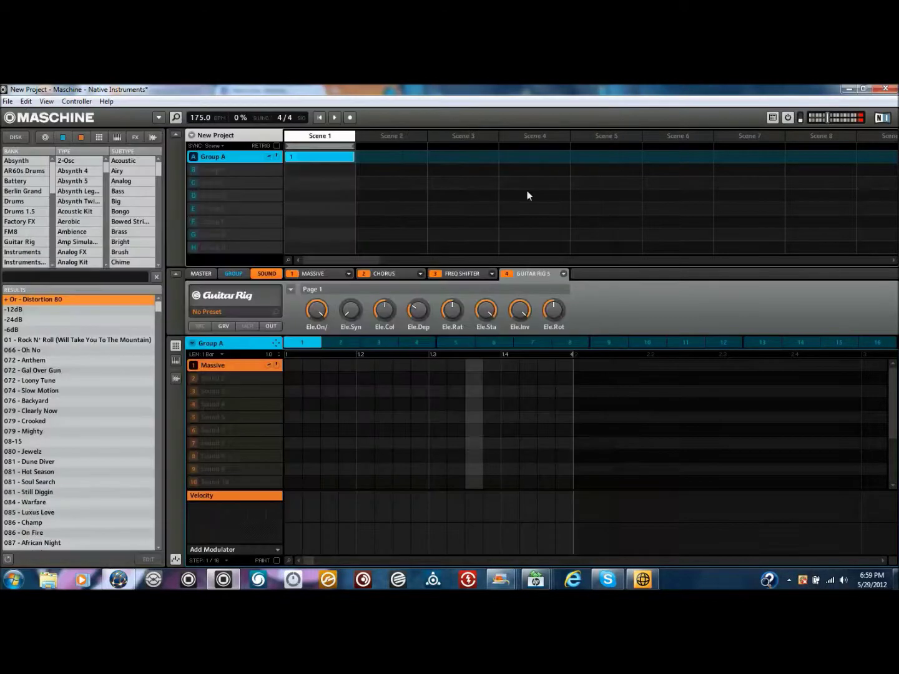
Fine-tune the master volume with the Massive editor open, and close the editor.
left_click(507, 274)
left_click(299, 276)
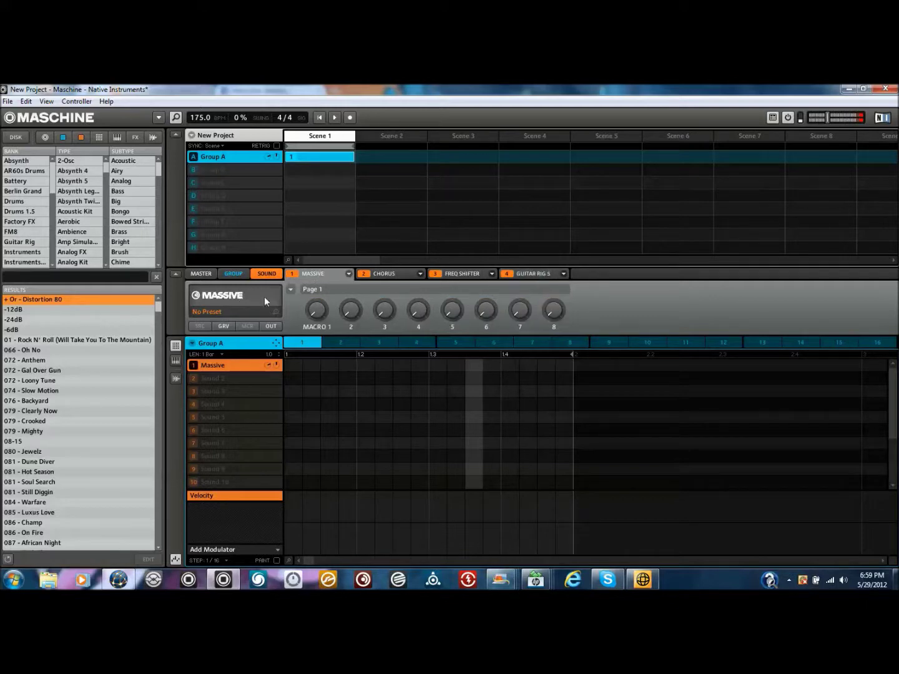
left_click(264, 296)
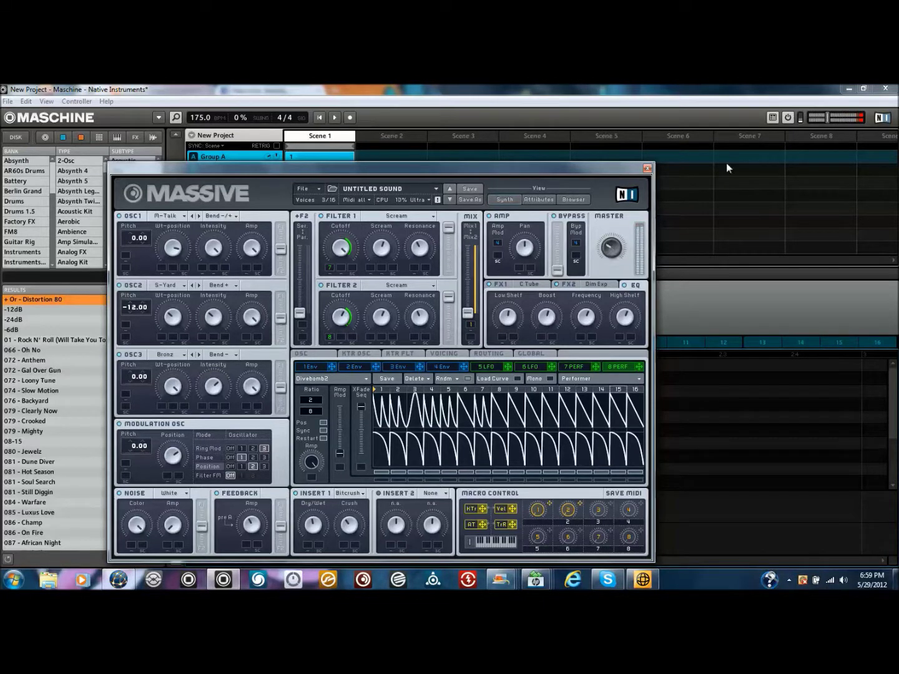
left_click(826, 117)
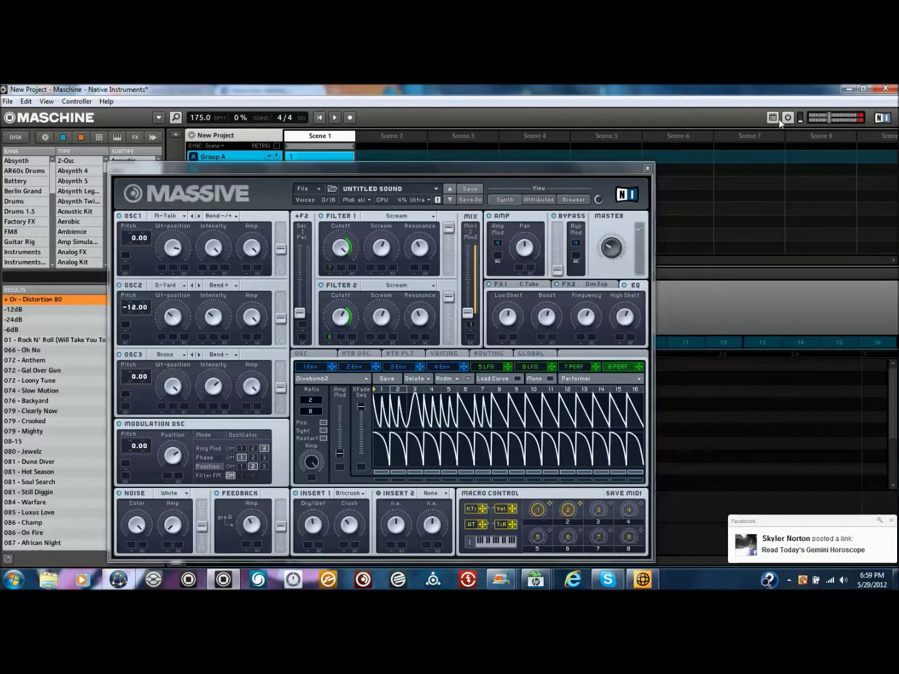
left_click(647, 168)
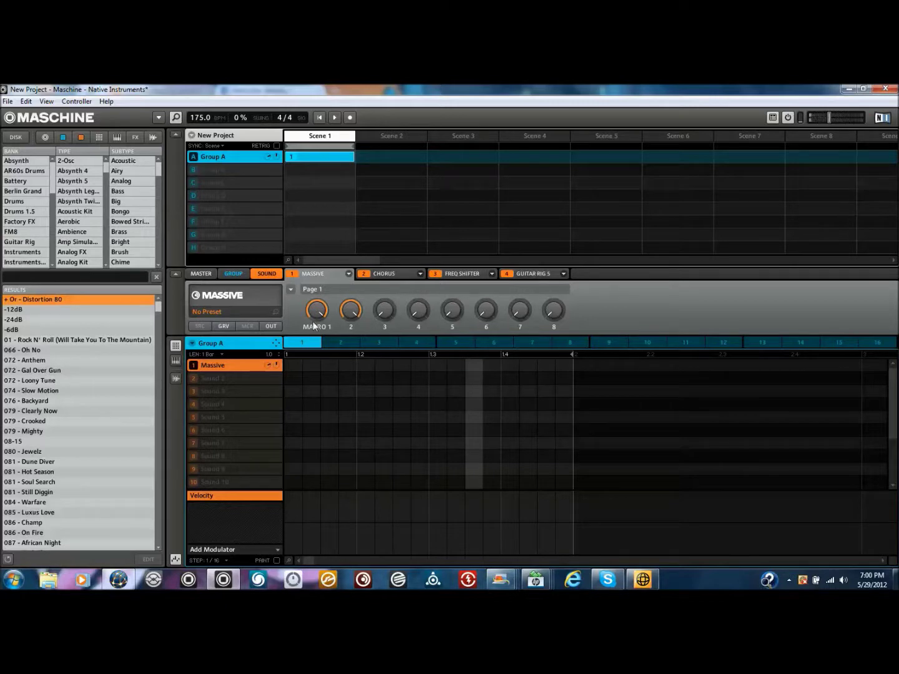
mouse_move(357, 301)
Save the Massive patch as a new sound named TutorialBassNew in the Brooks New Basses folder, and close the editor.
left_click(229, 297)
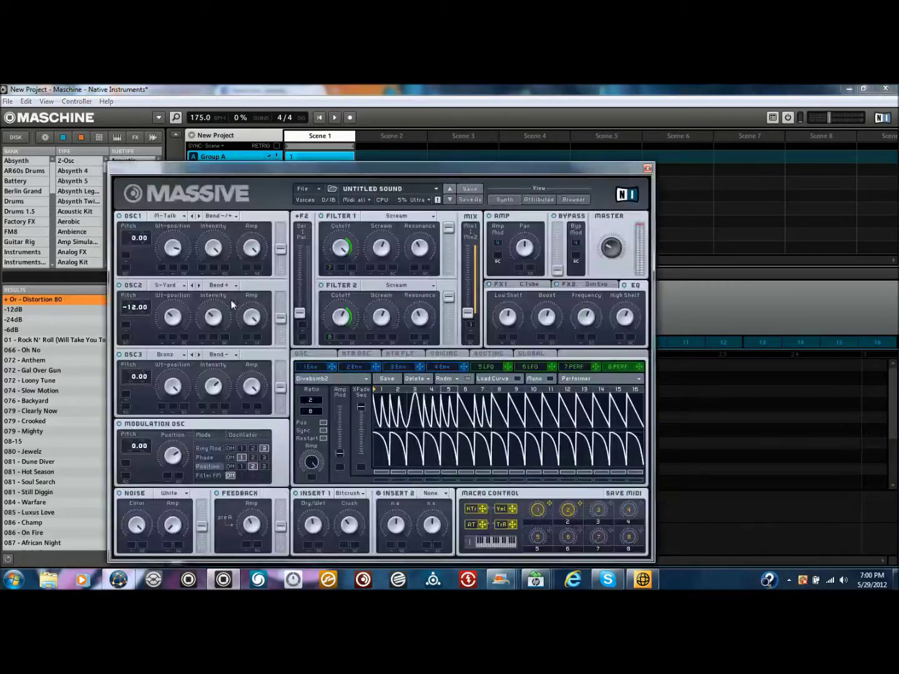
left_click(467, 200)
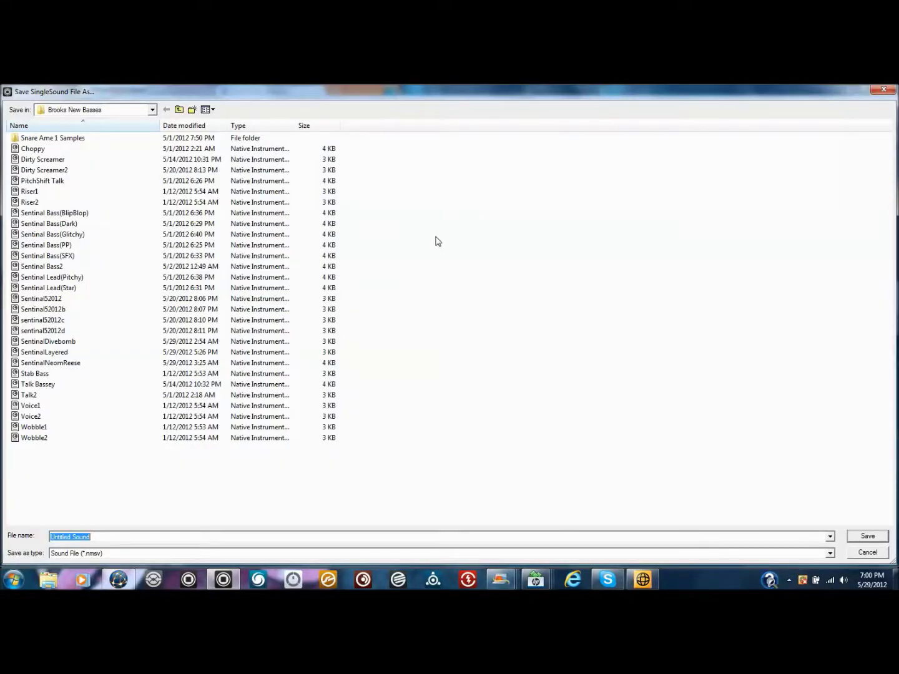
type("TutorialBassNew")
key("Return")
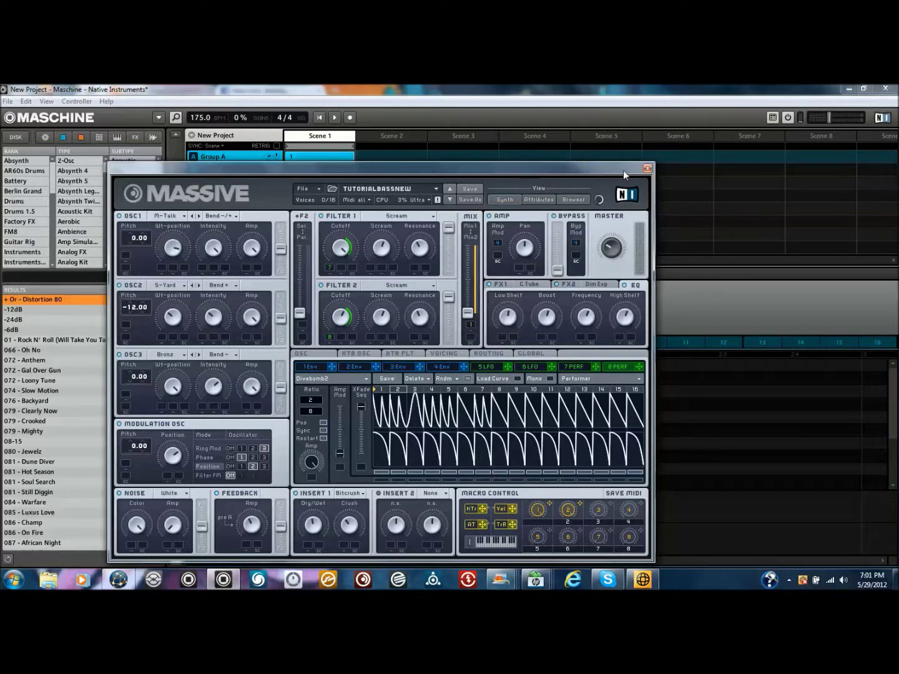
left_click(647, 169)
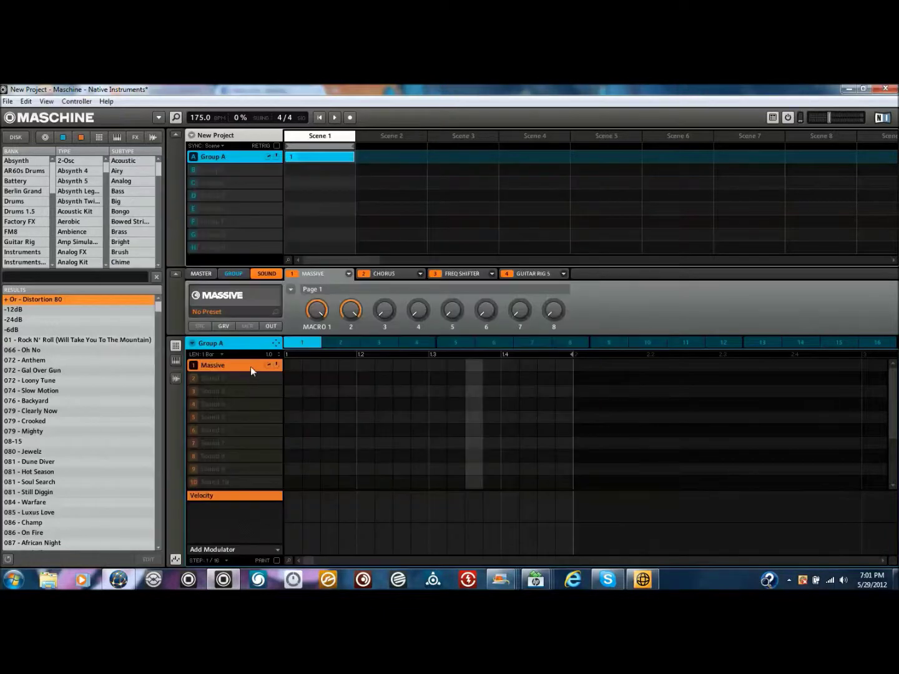
Load the Massive plug-in into the first module slot of Sound 2 and open its editor.
left_click(217, 381)
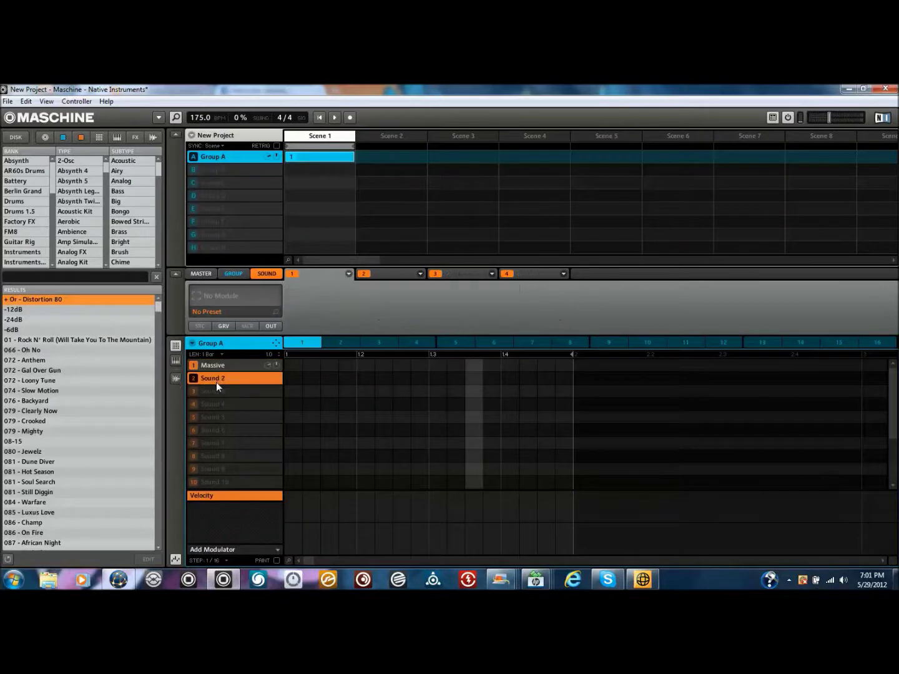
left_click(349, 274)
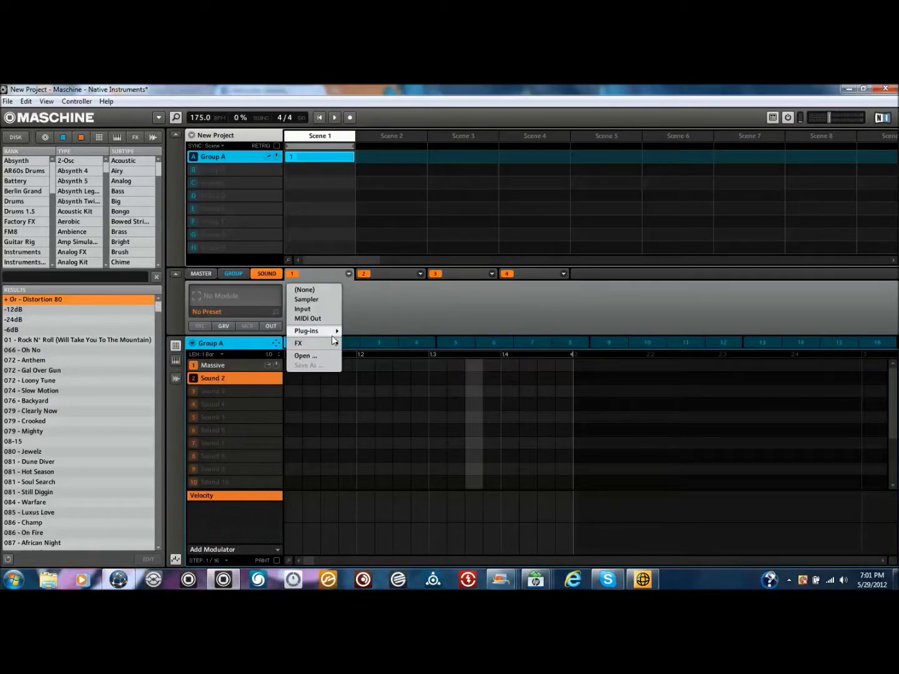
mouse_move(329, 333)
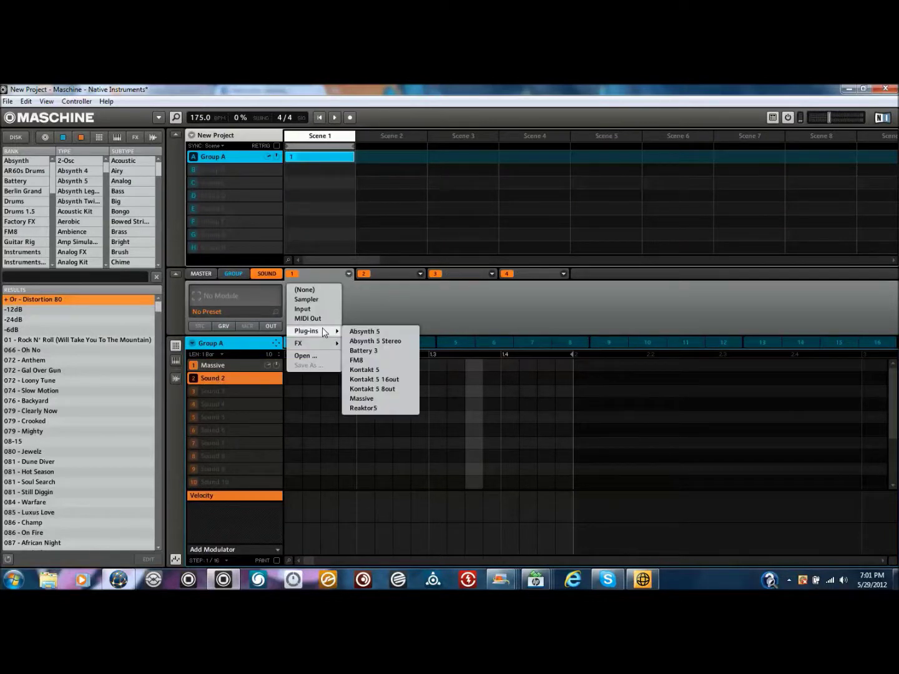
left_click(377, 401)
left_click(234, 297)
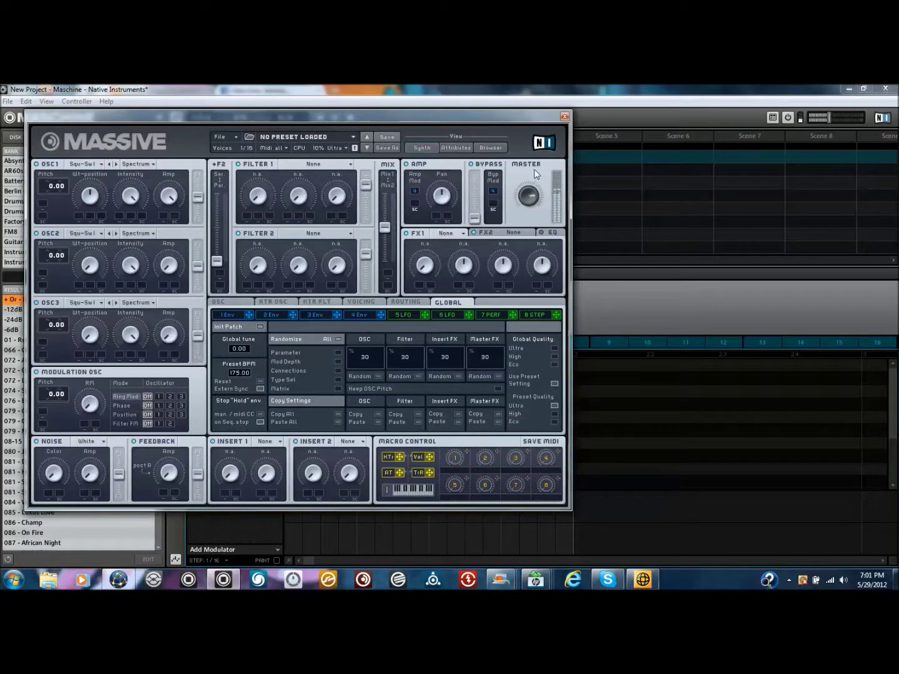
Raise the master volume, load the recent TutorialBassNew sound into the second Massive instance, and close its editor.
left_click(853, 117)
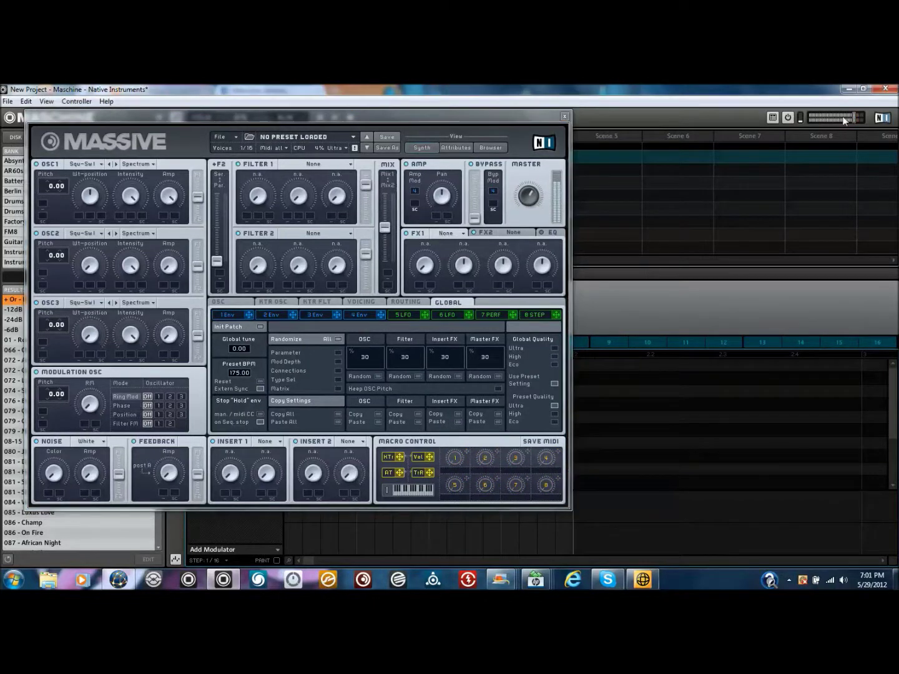
left_click(232, 137)
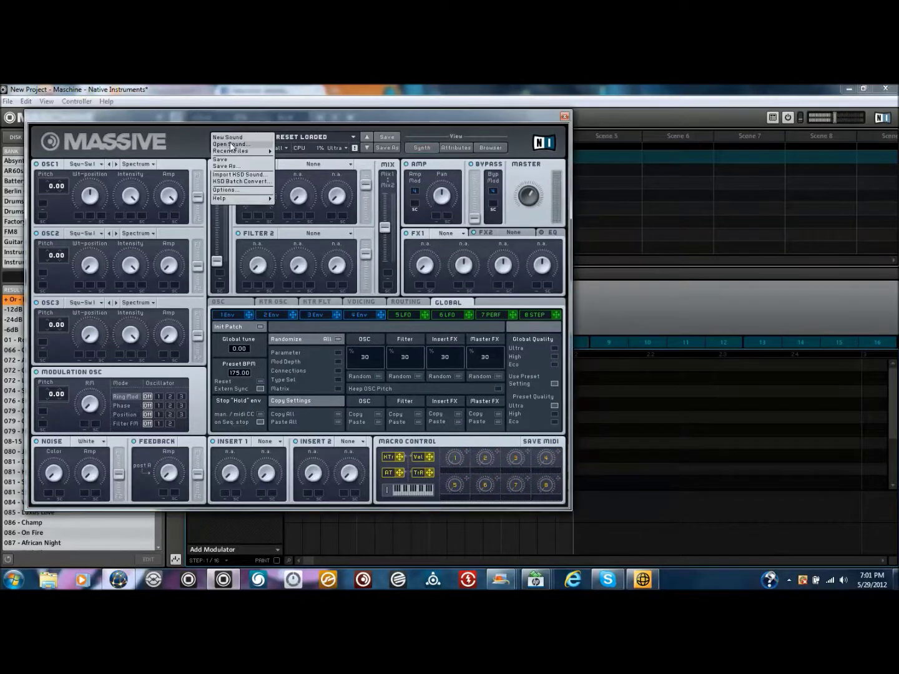
mouse_move(237, 154)
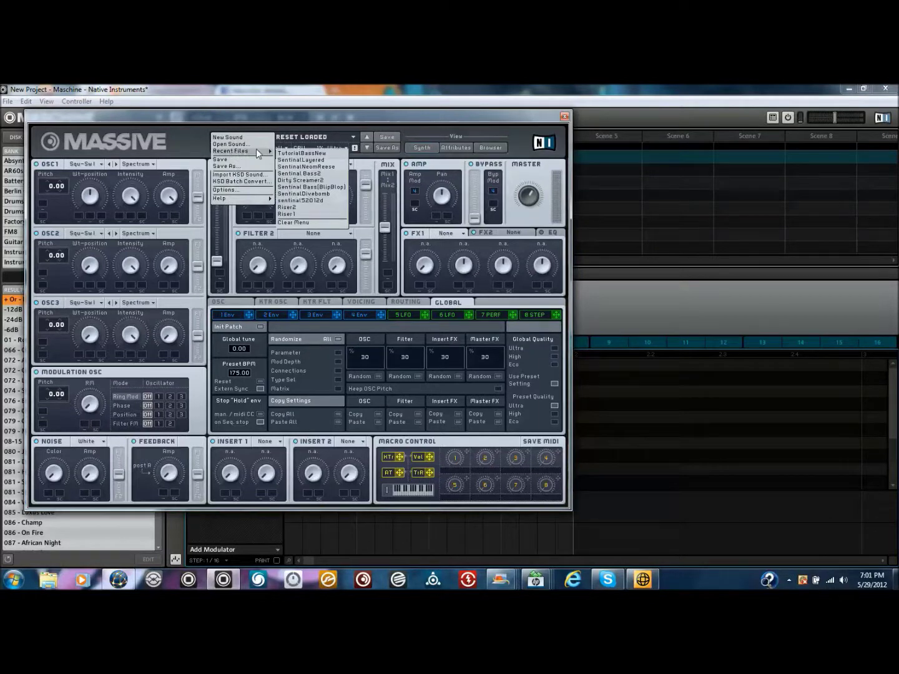
left_click(300, 153)
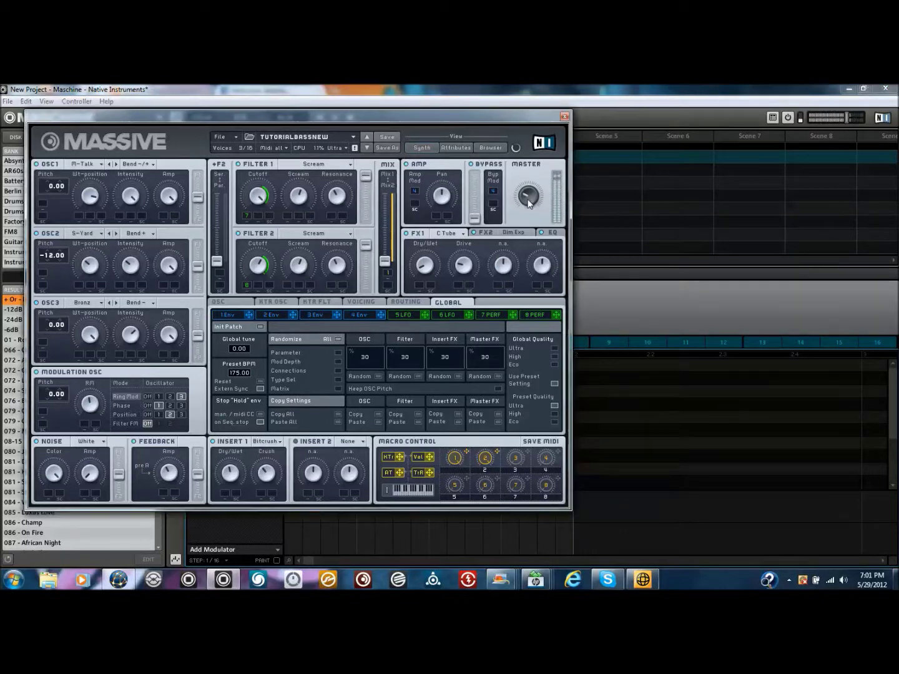
left_click(564, 116)
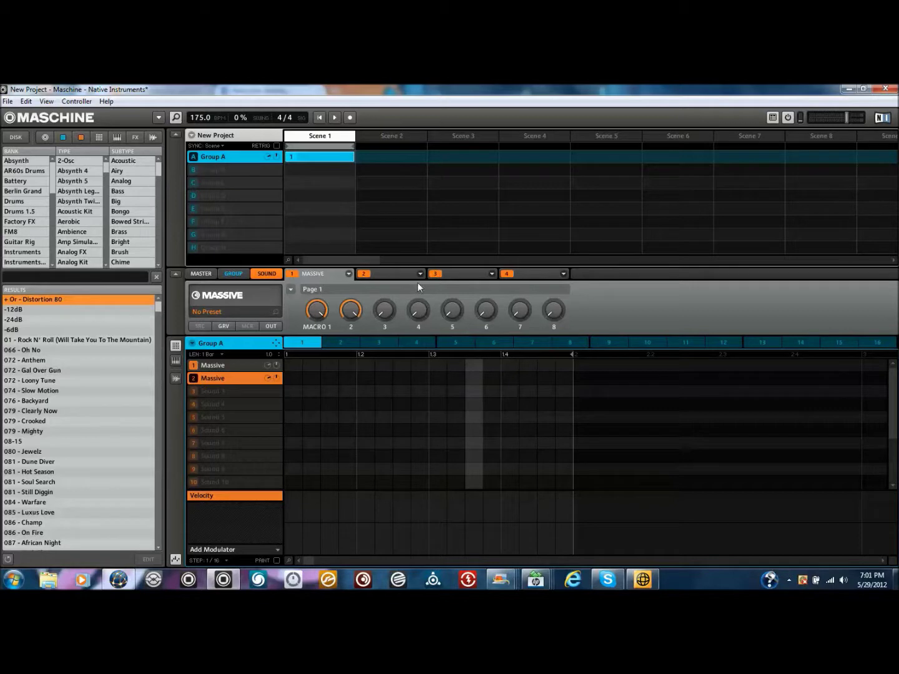
Add Freq Shifter in the second module slot and the Guitar Rig 5 plug-in in the third slot of the second sound.
left_click(401, 274)
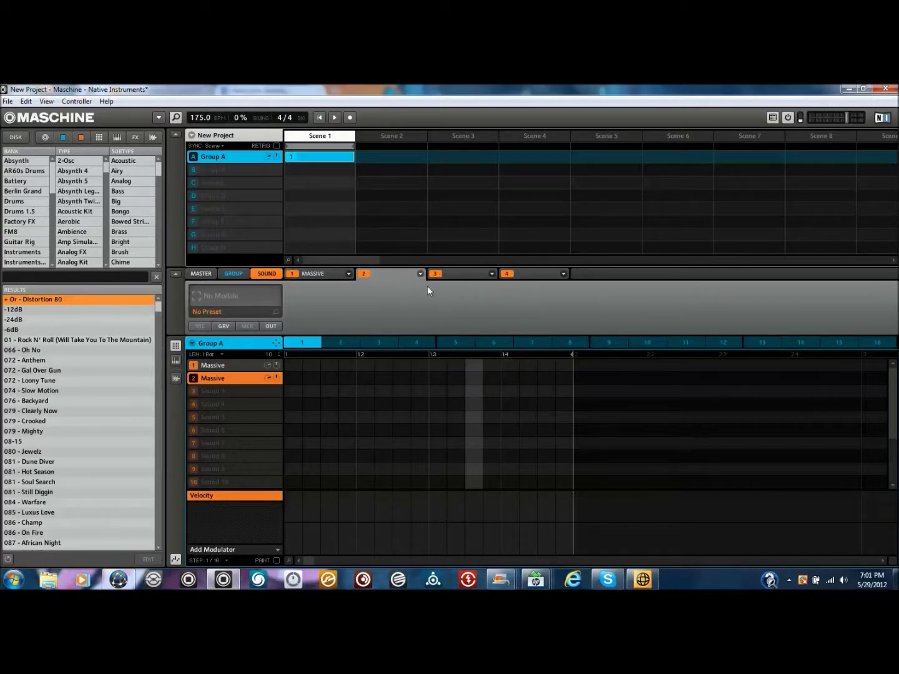
left_click(420, 273)
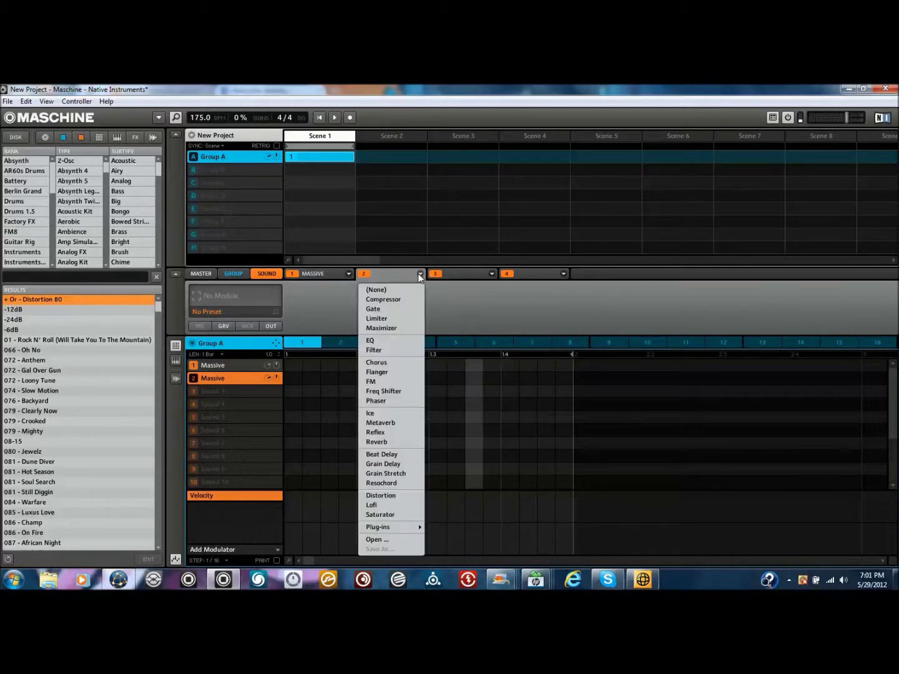
left_click(396, 391)
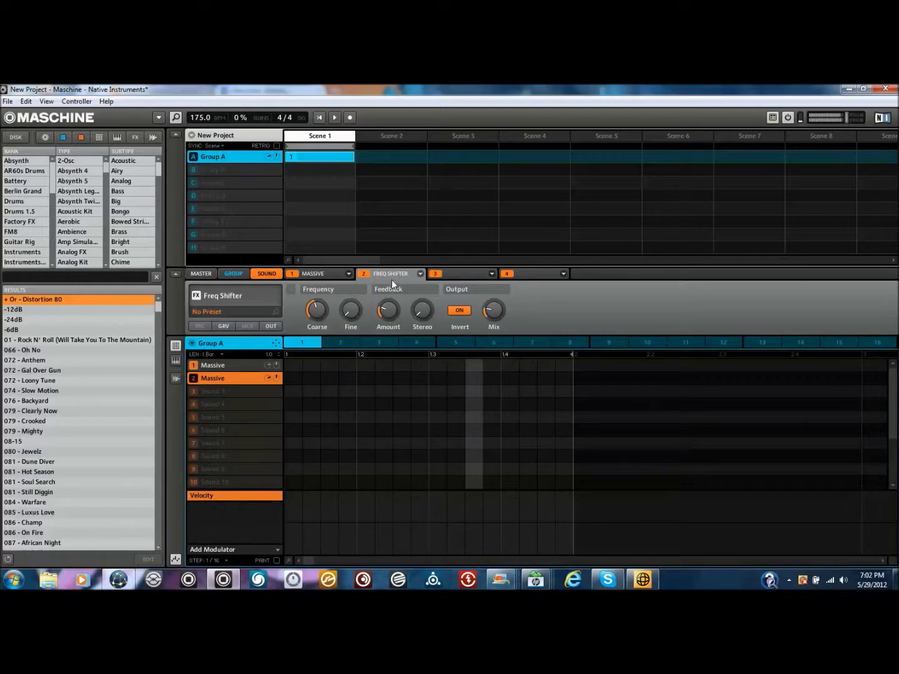
left_click(468, 275)
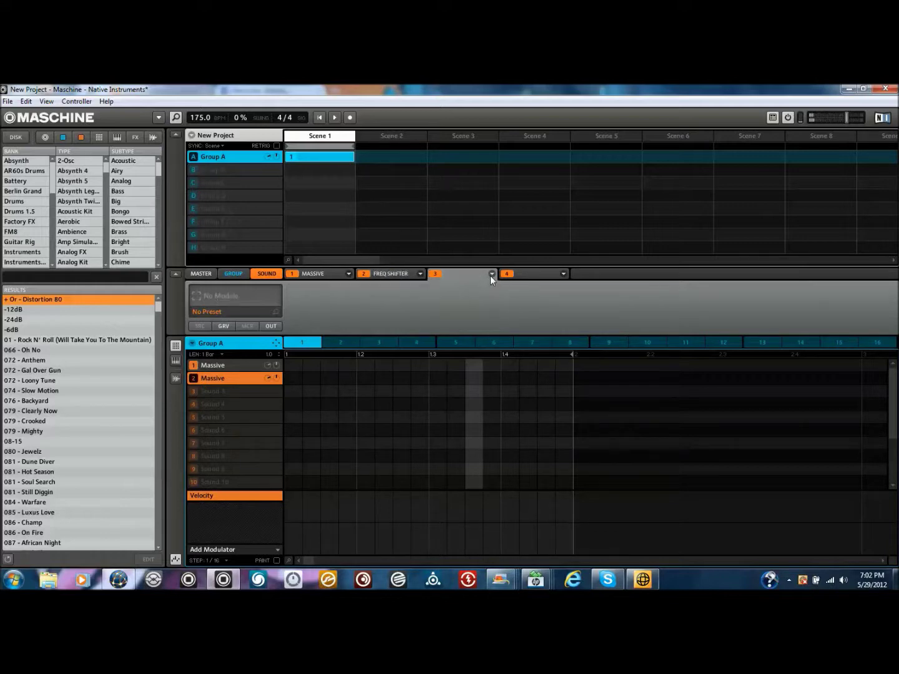
left_click(491, 274)
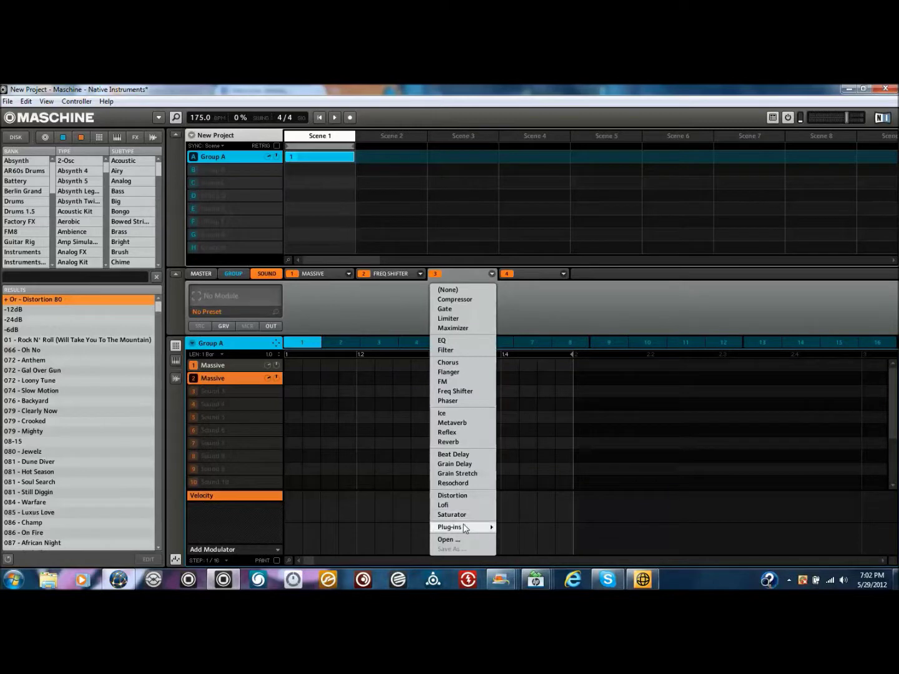
mouse_move(464, 528)
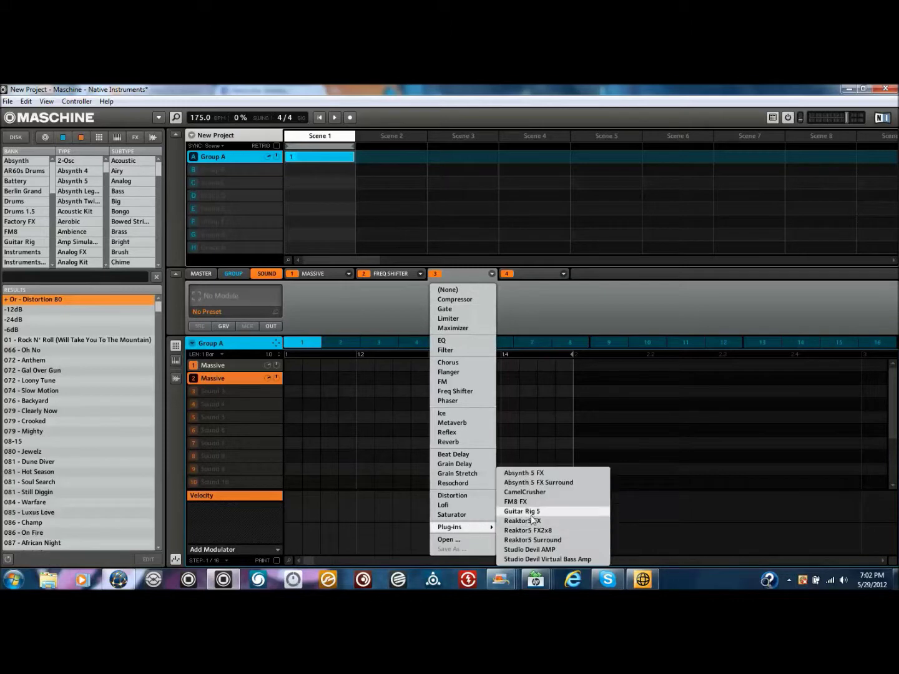
left_click(522, 511)
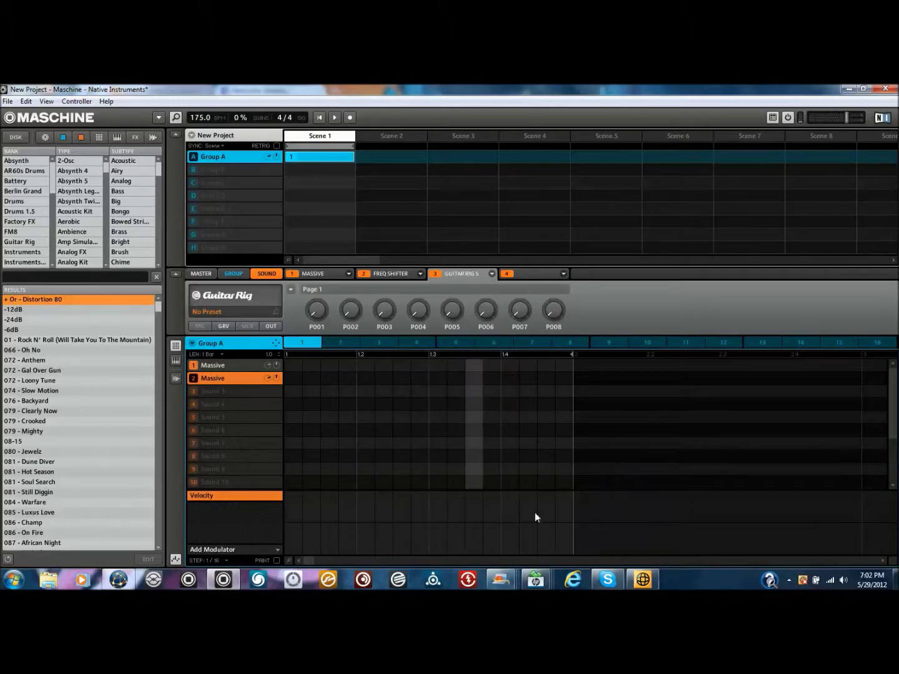
Open the new Guitar Rig editor and load the DivebomnHighEnd user preset.
left_click(227, 296)
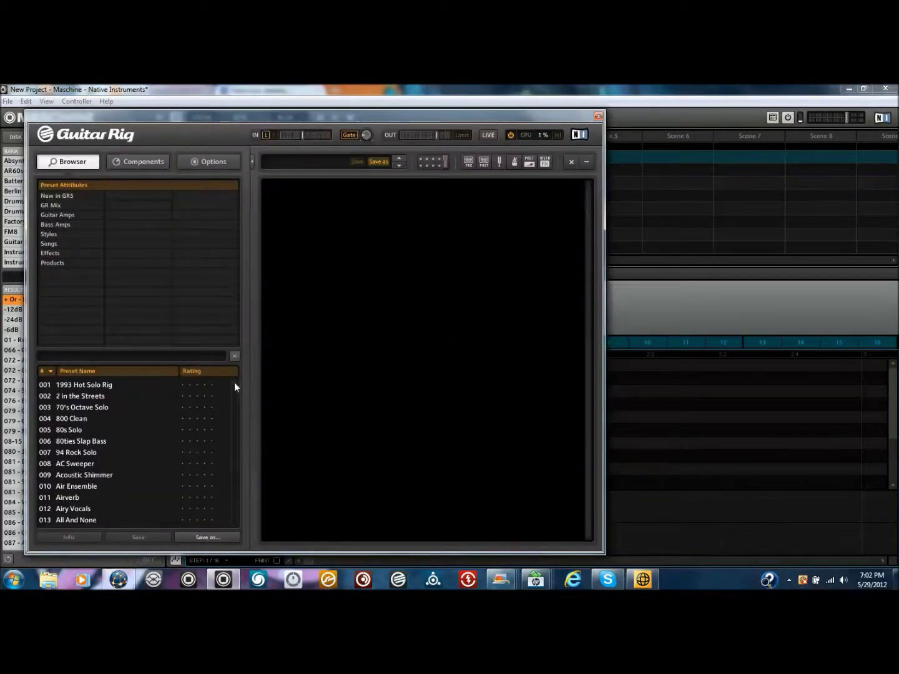
left_click_drag(234, 383, 234, 525)
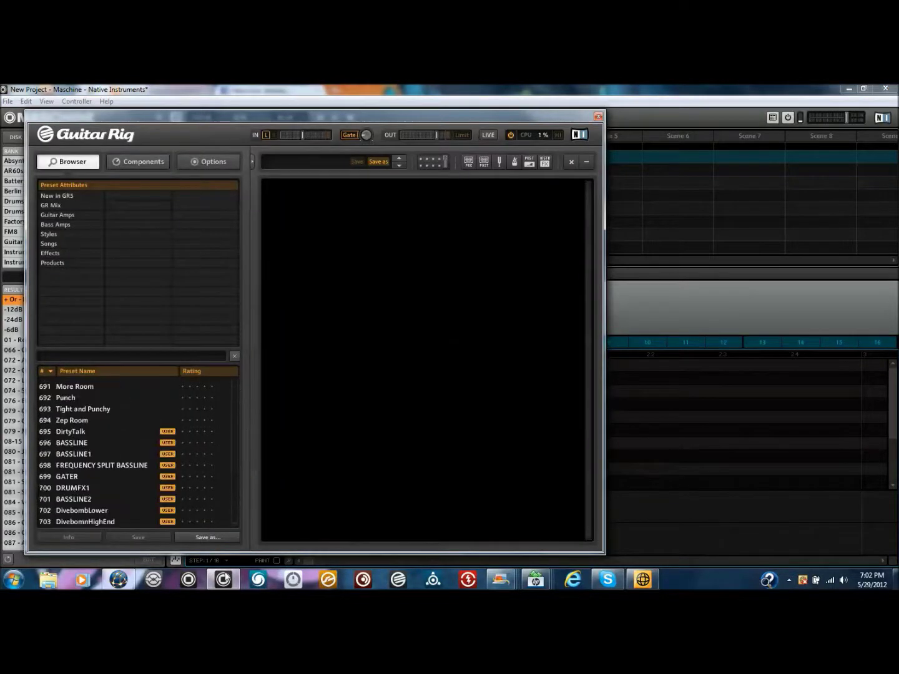
left_click(91, 522)
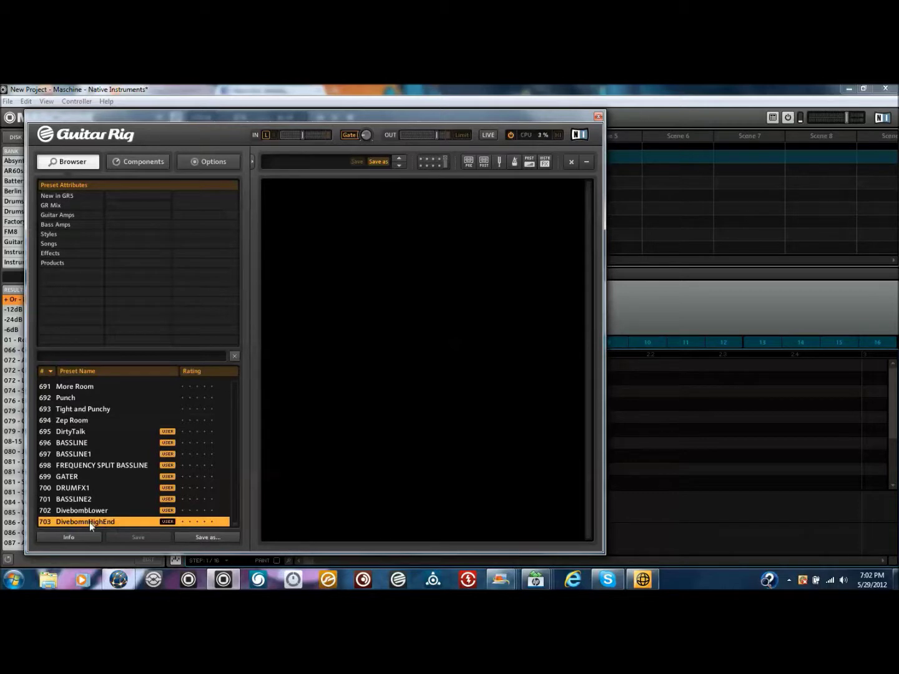
double_click(89, 521)
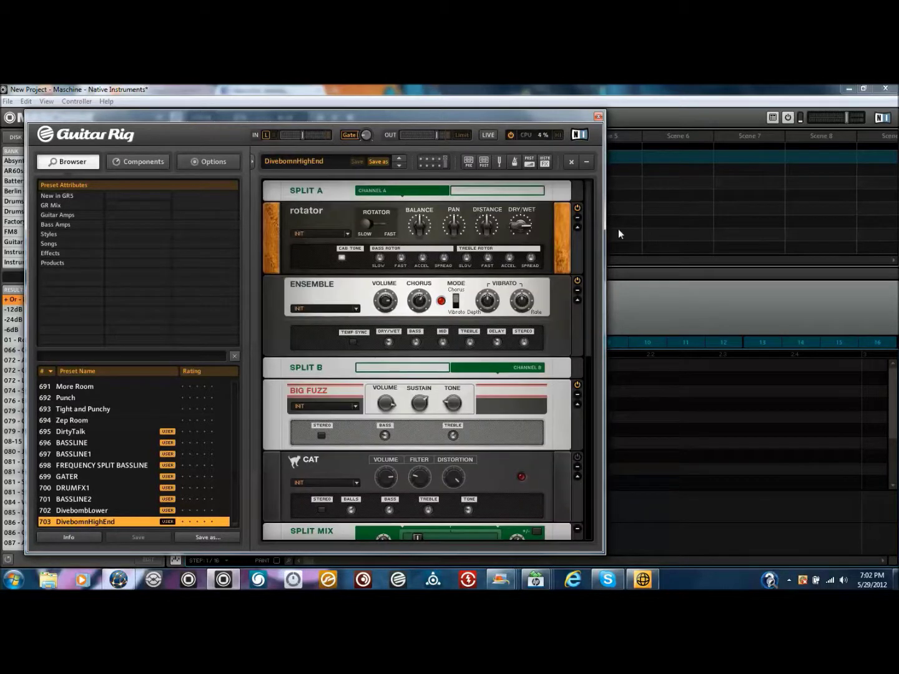
Look through the preset's effects rack, slightly adjust the Split Mix crossfader, and close the Guitar Rig editor.
scroll(587, 225, "down", 4)
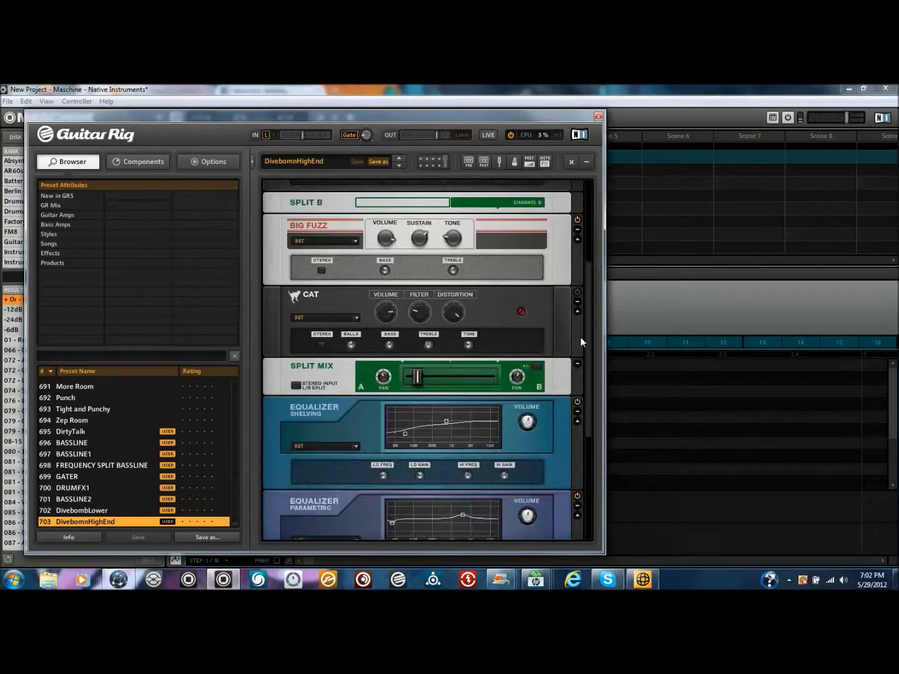
left_click_drag(599, 277, 601, 225)
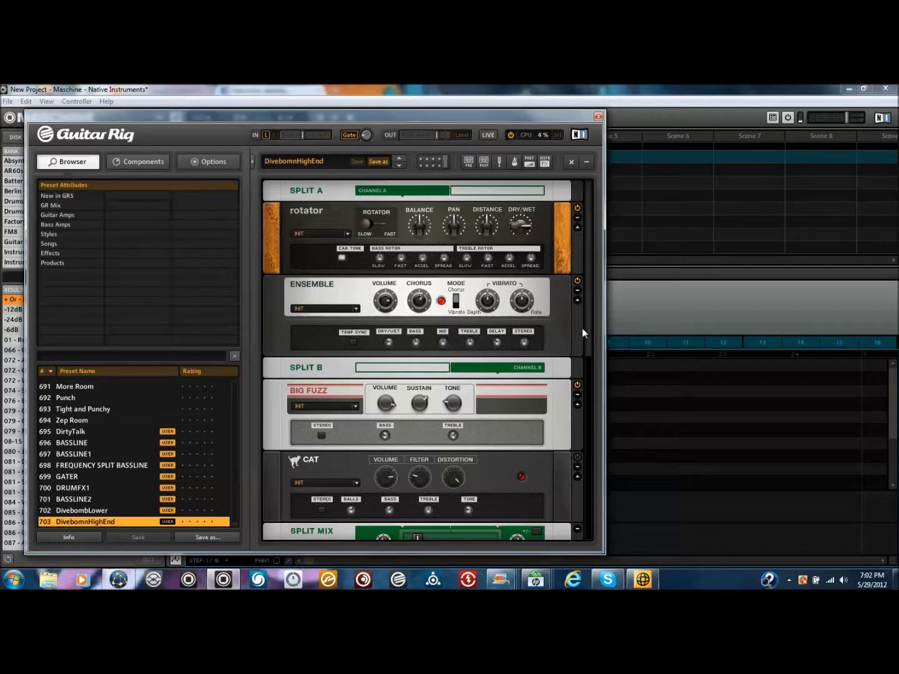
scroll(555, 402, "down", 2)
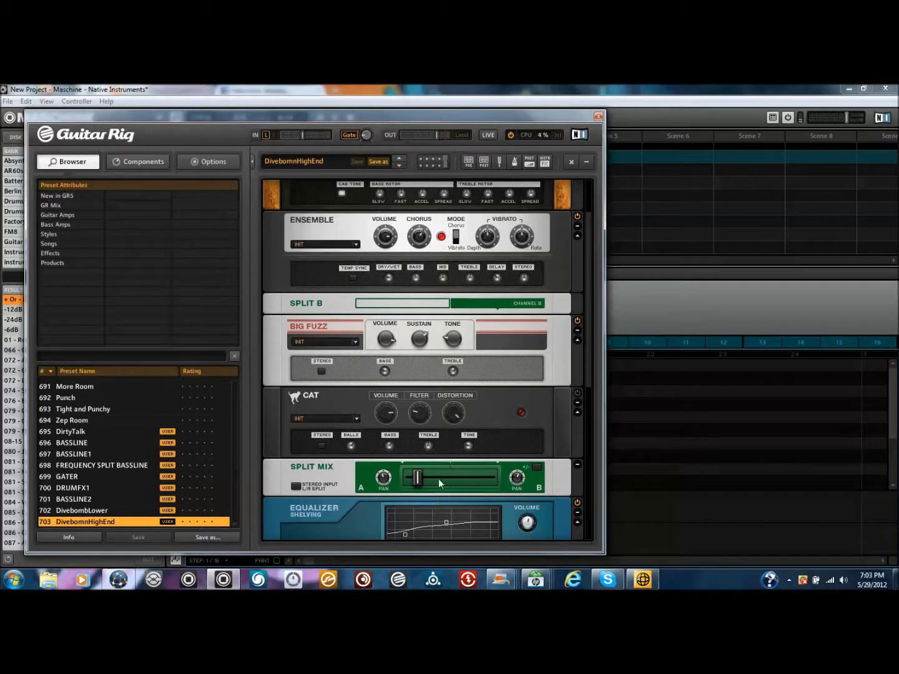
mouse_move(422, 479)
left_mouse_down()
mouse_move(402, 480)
mouse_move(573, 486)
mouse_move(385, 474)
mouse_move(461, 479)
mouse_move(409, 479)
mouse_move(417, 485)
left_mouse_up()
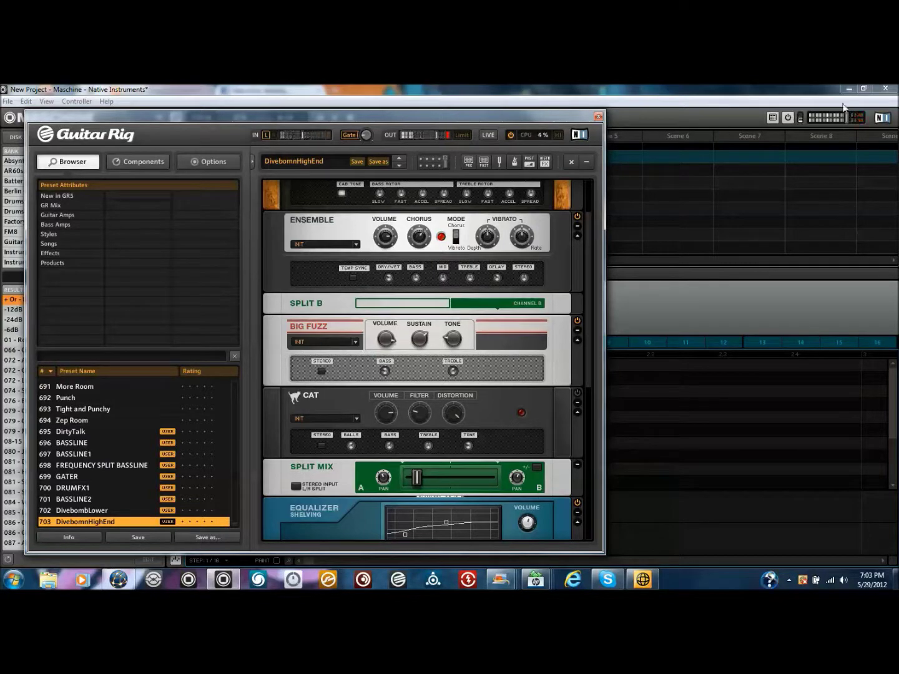
left_click(598, 117)
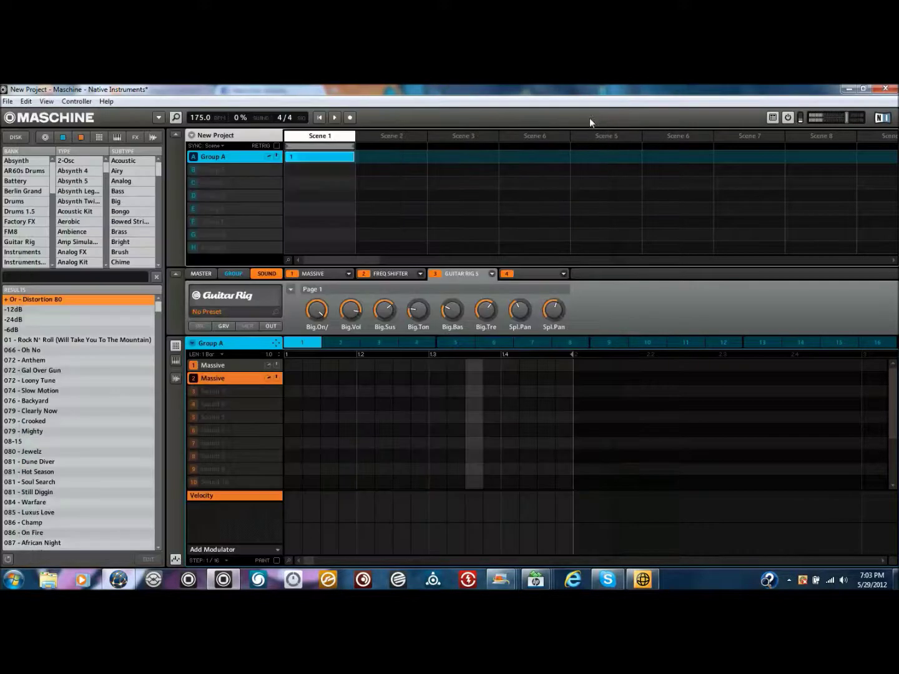
Lower the master volume and compare the first Massive sound with the second.
left_click_drag(846, 115, 829, 117)
left_click(246, 367)
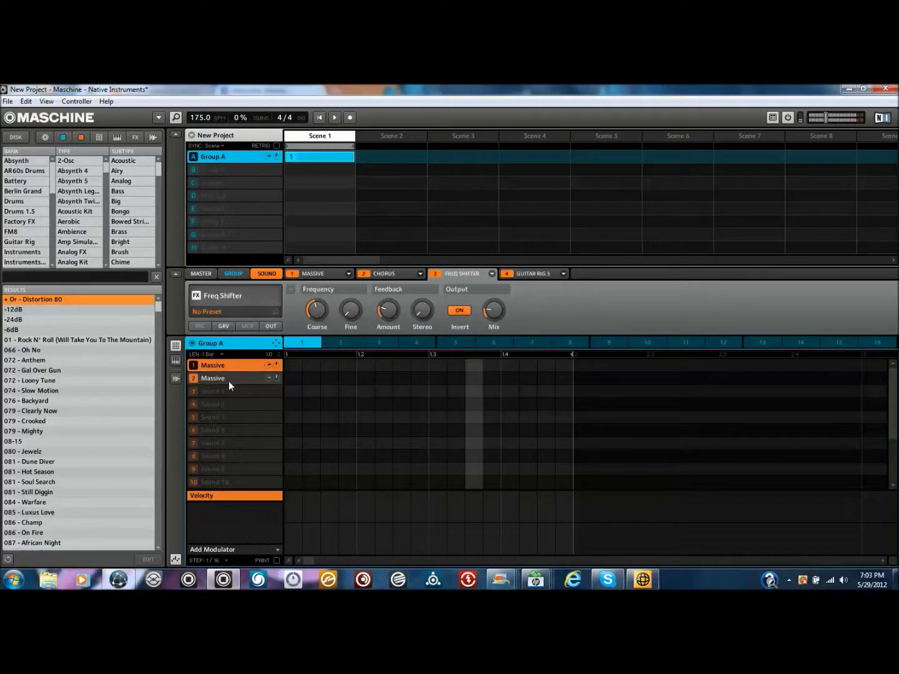
left_click(229, 380)
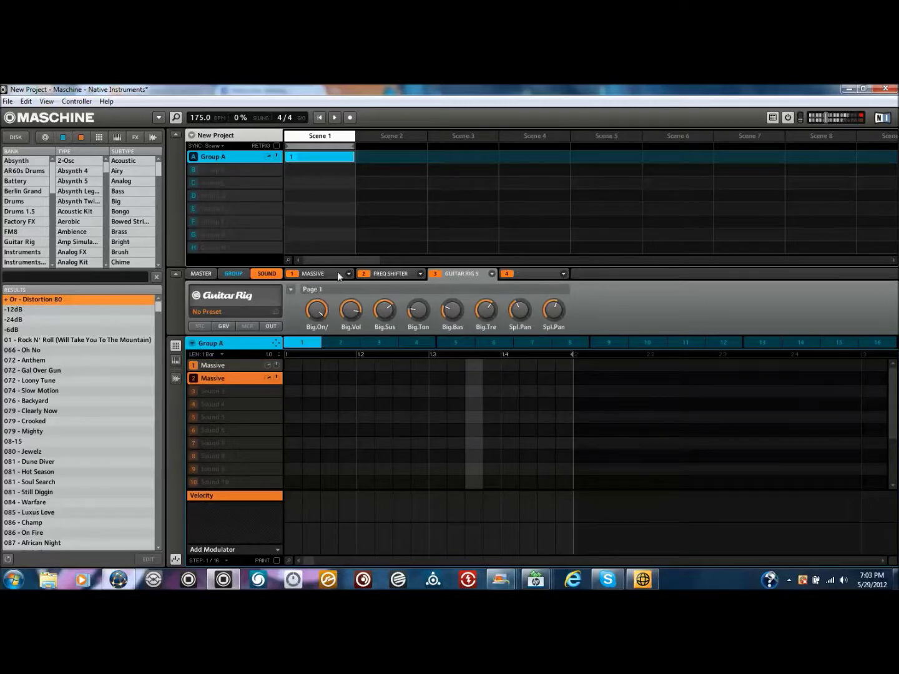
Reopen the second sound's Guitar Rig editor and examine the Split A modules at the top of the rack.
left_click(242, 294)
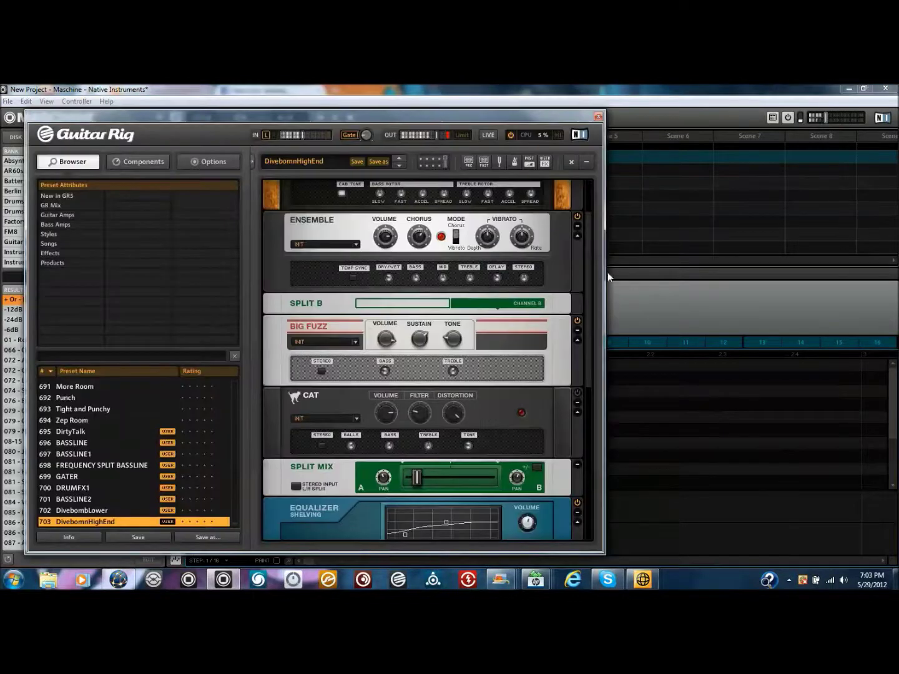
scroll(589, 249, "up", 1)
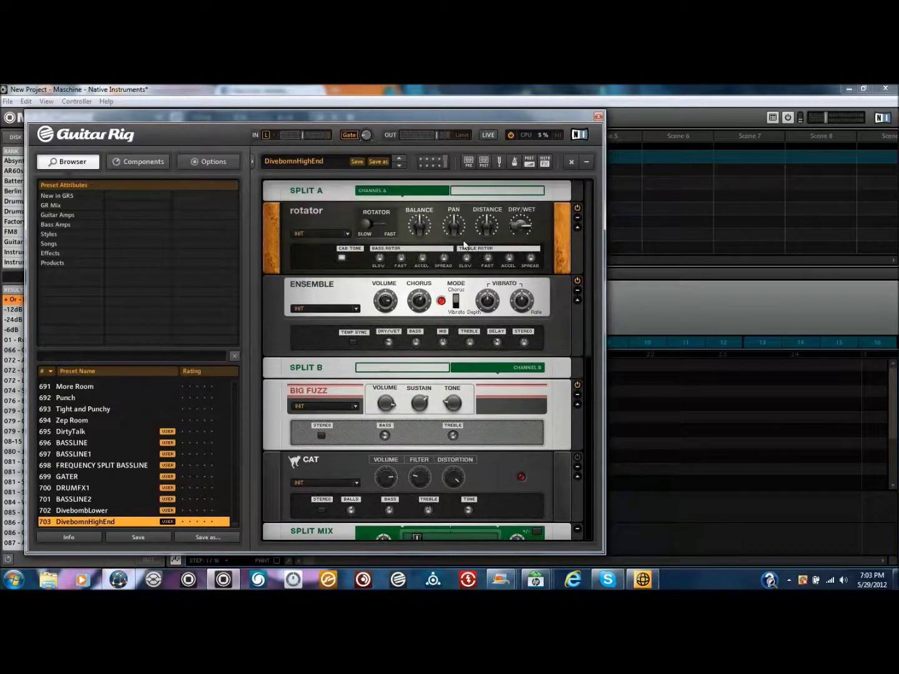